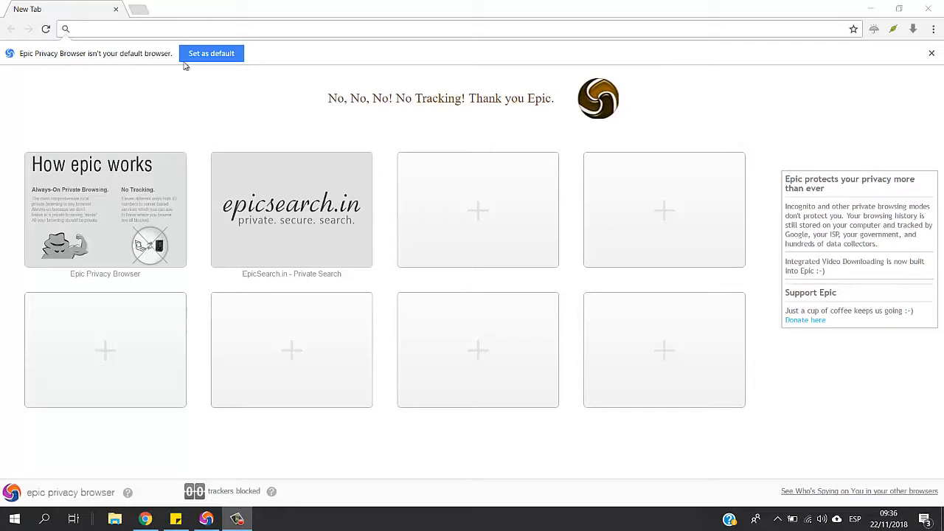
pyautogui.click(158, 26)
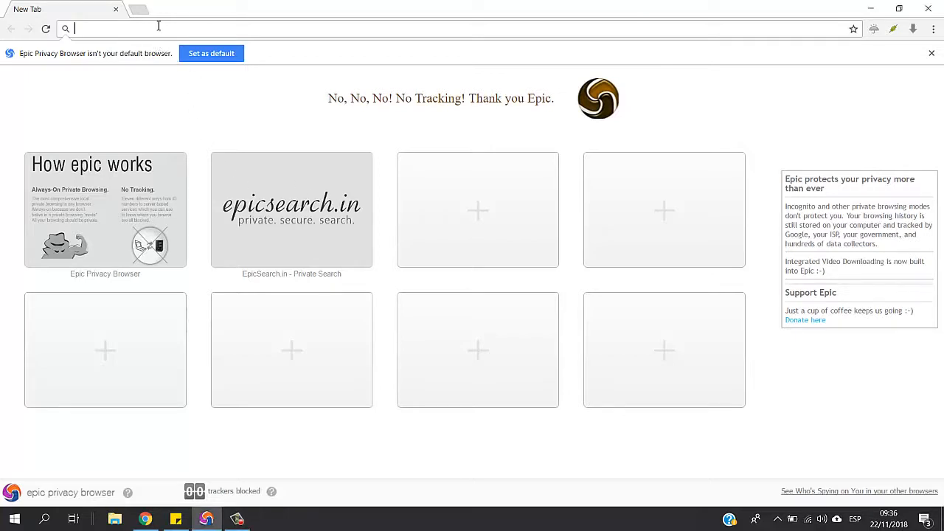
pyautogui.write('blu')
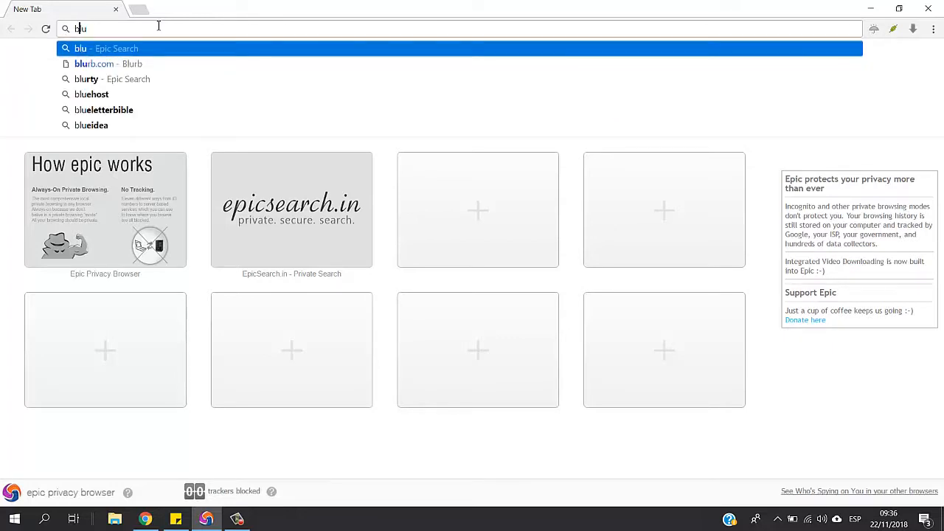
pyautogui.write('e cfd ')
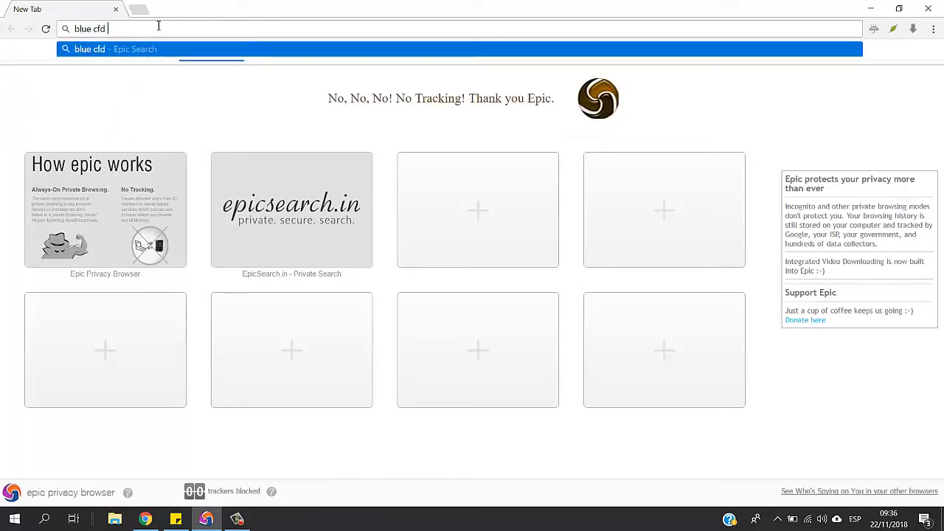
pyautogui.write('openfoam')
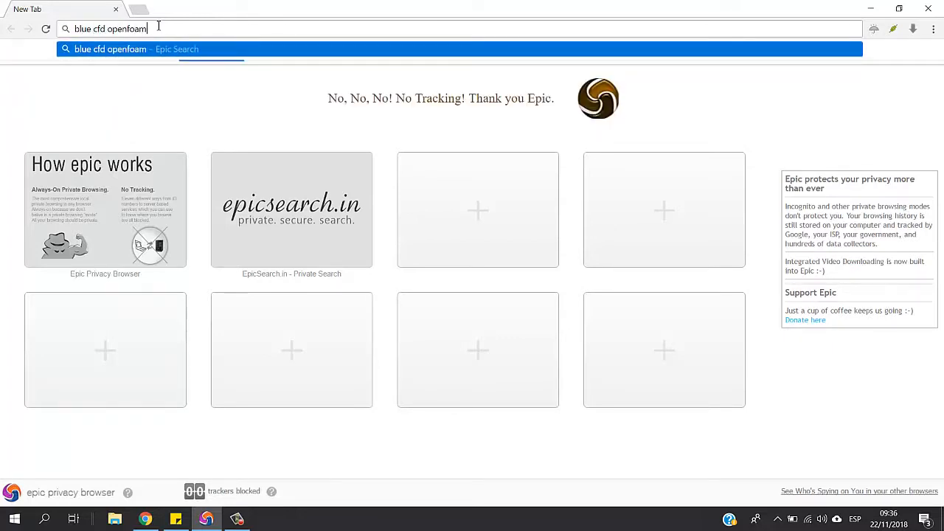
pyautogui.hotkey('ctrl', 'shift', 'Left')
pyautogui.hotkey('ctrl', 'shift', 'Left')
pyautogui.hotkey('ctrl', 'shift', 'Left')
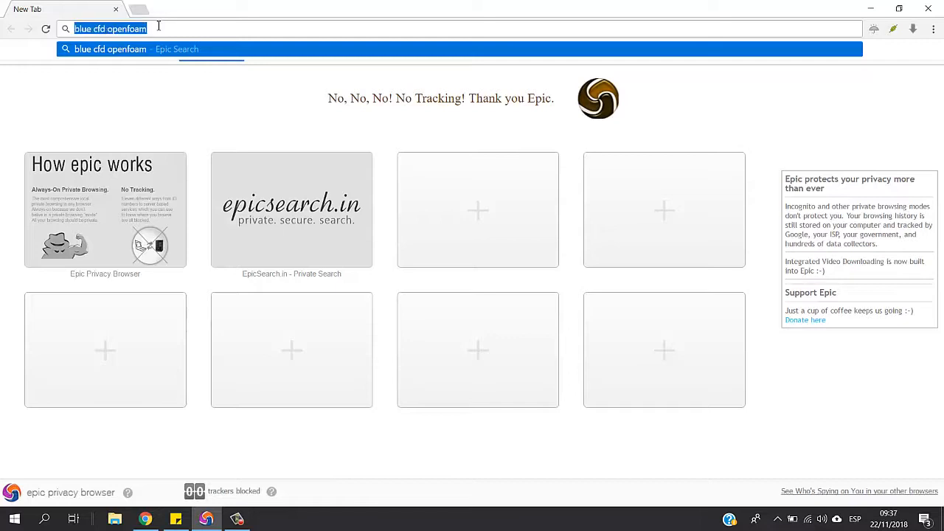
# Open the Google home page
pyautogui.write('bgoo')
pyautogui.press('BackSpace')
pyautogui.press('BackSpace')
pyautogui.press('BackSpace')
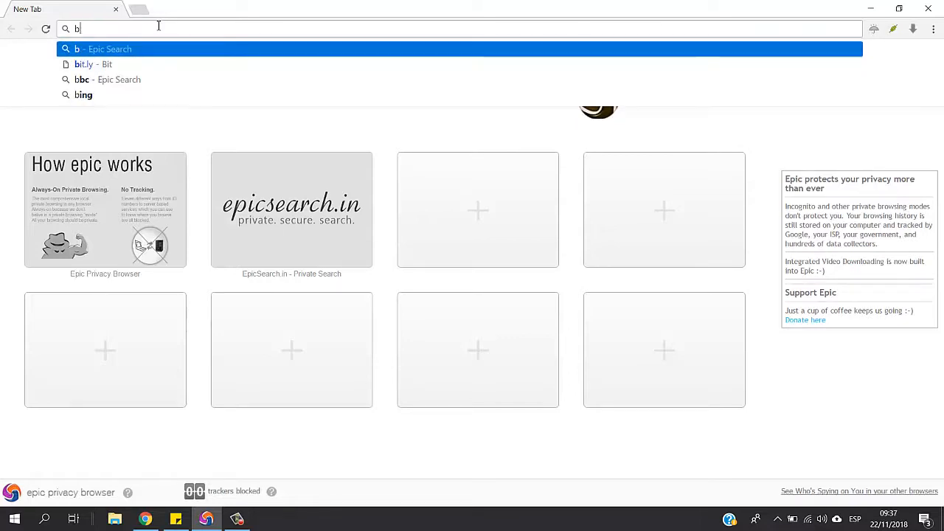
pyautogui.write('goog')
pyautogui.press('BackSpace')
pyautogui.press('BackSpace')
pyautogui.press('Left')
pyautogui.press('Left')
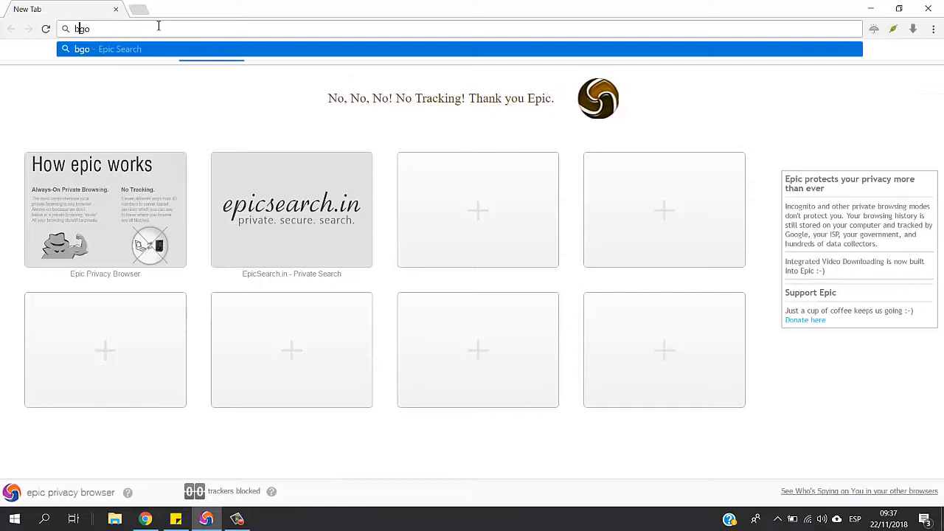
pyautogui.press('BackSpace')
pyautogui.press('End')
pyautogui.press('Down')
pyautogui.press('Return')
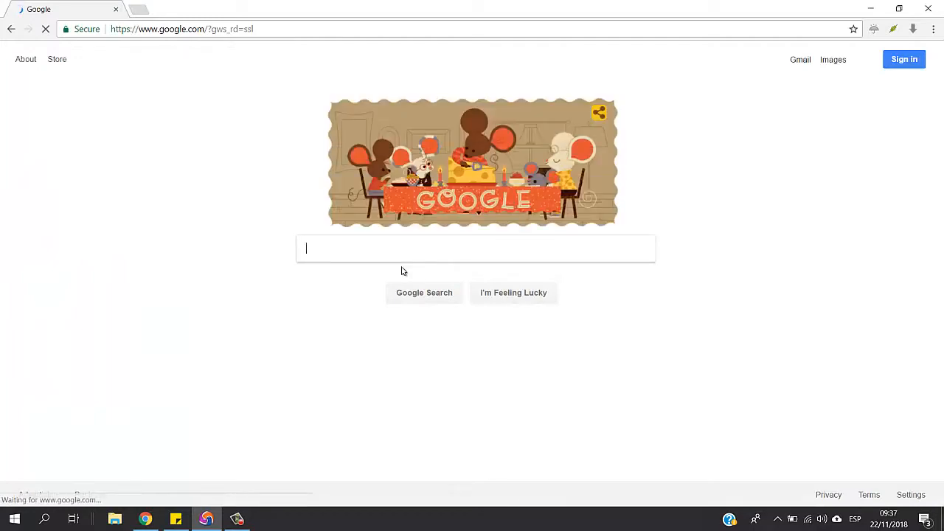
# Search Google for "blue cfd windows"
pyautogui.write('bglue')
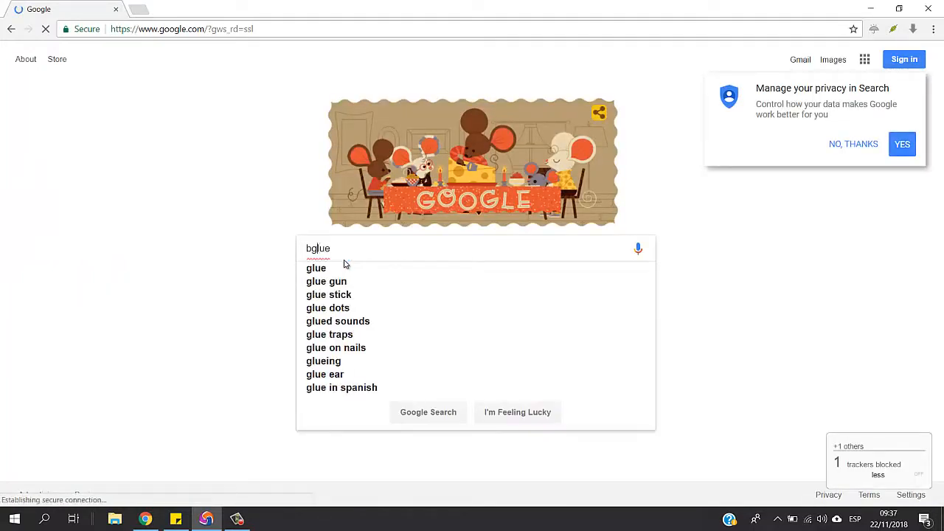
pyautogui.press('BackSpace')
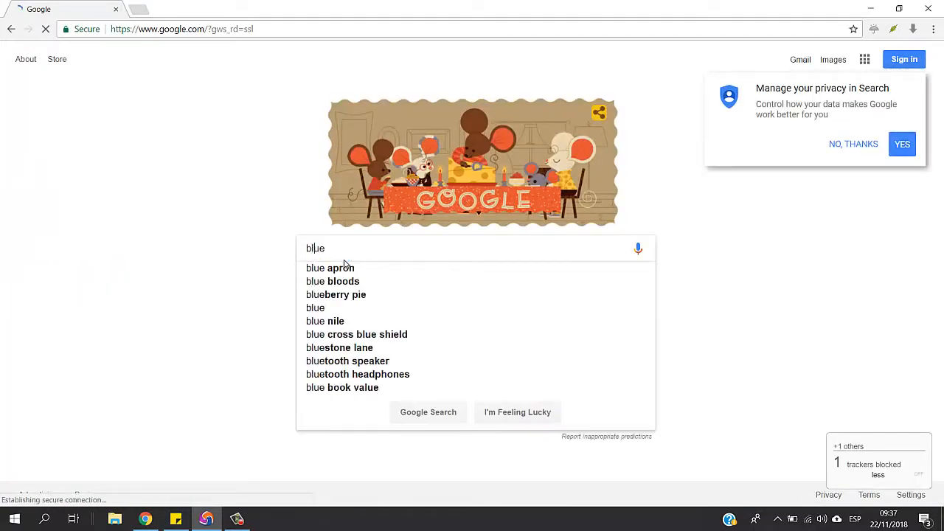
pyautogui.press('End')
pyautogui.write('cfd ')
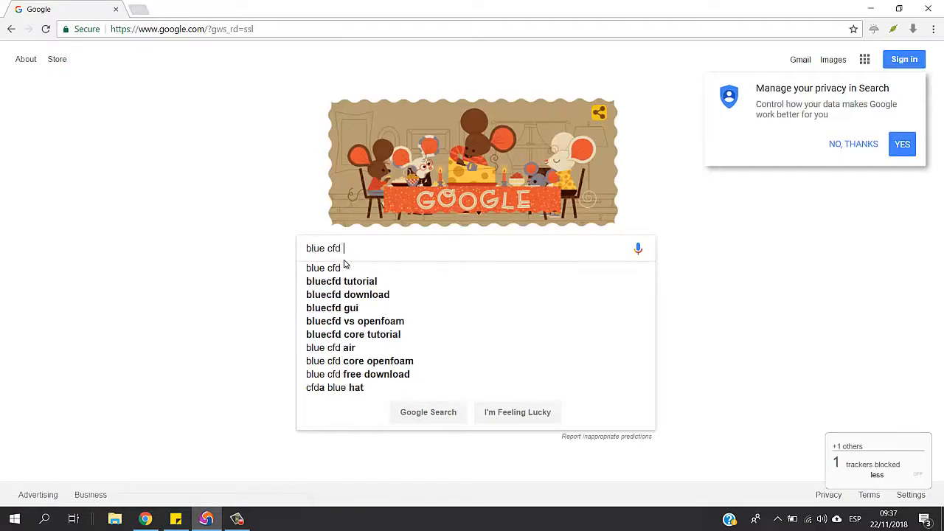
pyautogui.write('windo')
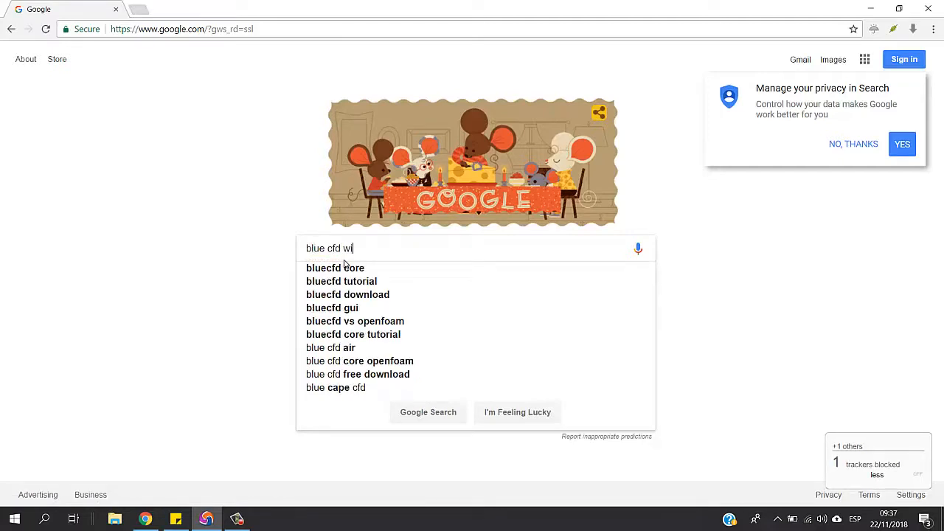
pyautogui.press('BackSpace')
pyautogui.press('BackSpace')
pyautogui.write('dows')
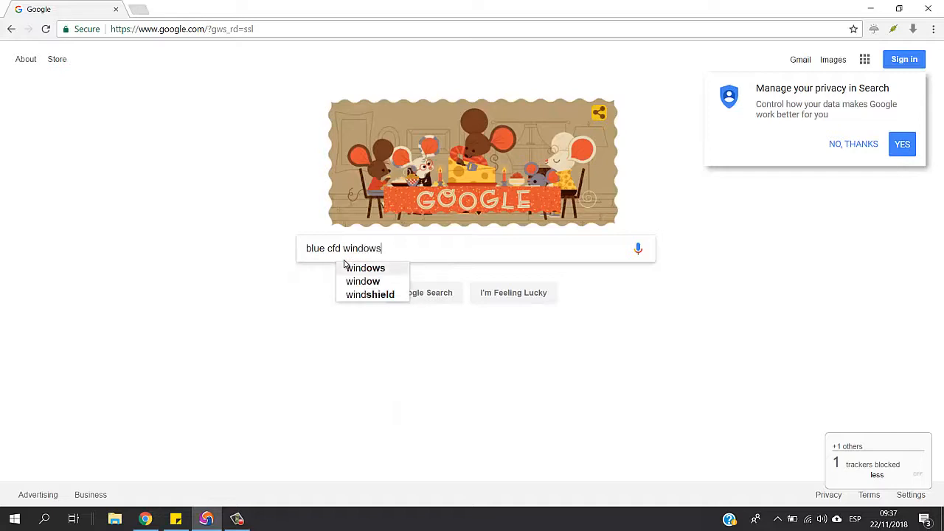
pyautogui.press('Return')
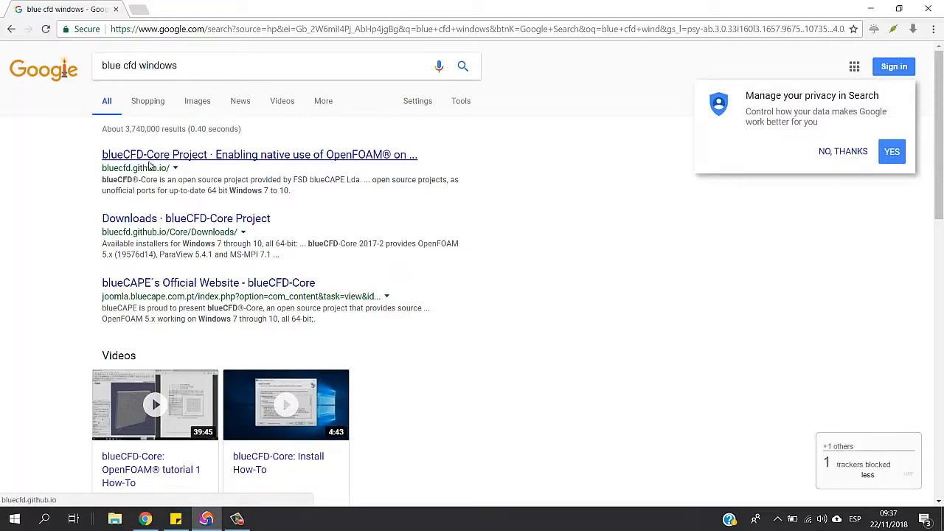
# Open the blueCFD-Core Project site from the search results and go to its Downloads page
pyautogui.click(149, 165)
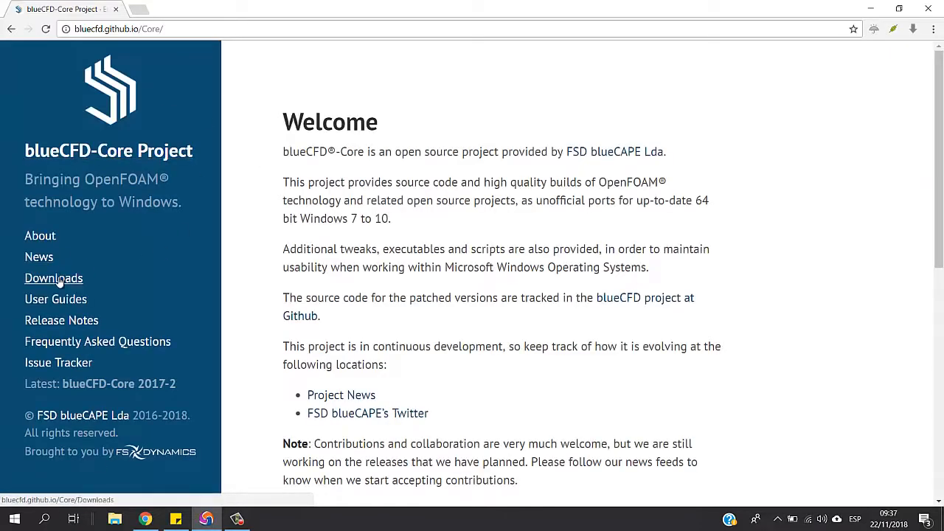
pyautogui.click(54, 280)
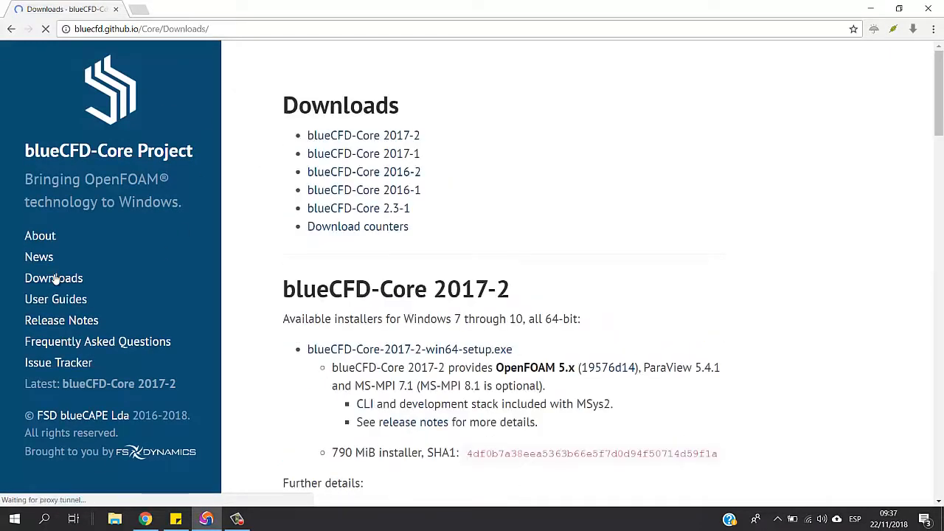
# Start downloading blueCFD-Core-2017-2-win64-setup.exe and cancel the download
pyautogui.scroll(-1, 502, 338)
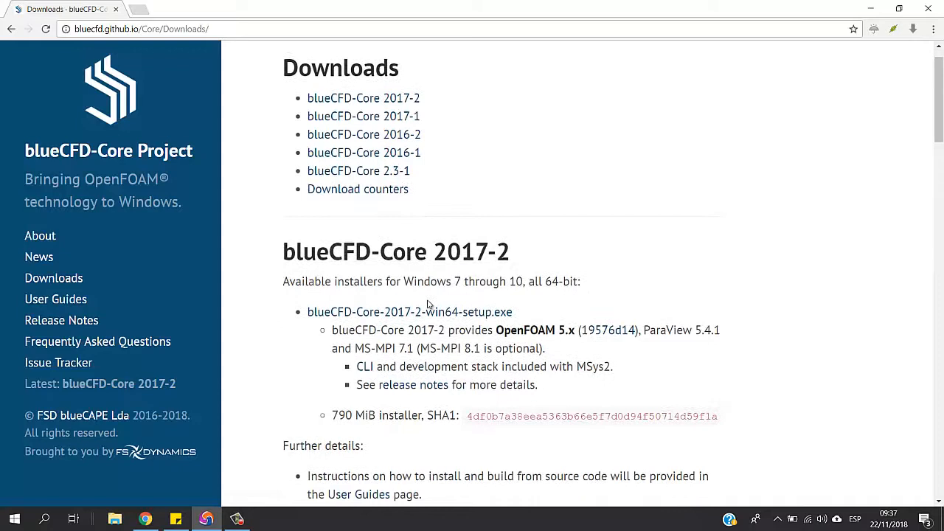
pyautogui.click(405, 311)
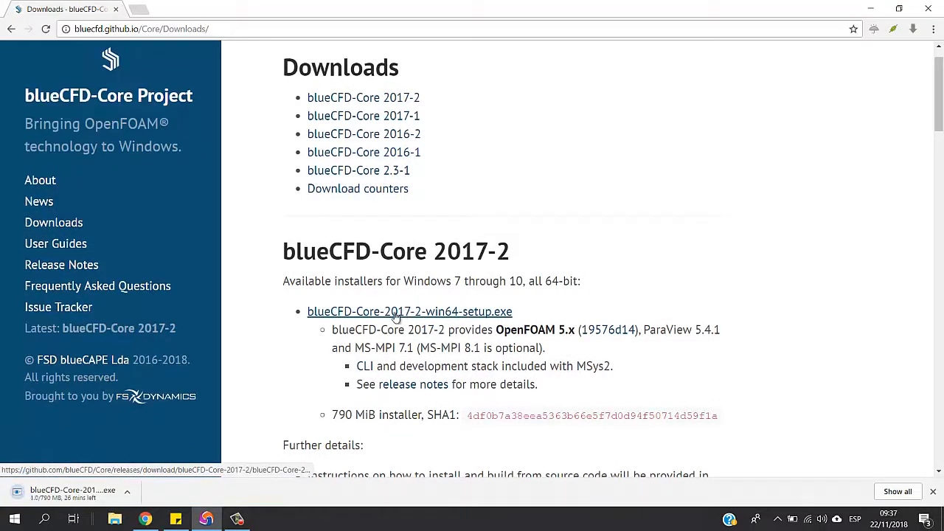
pyautogui.click(127, 494)
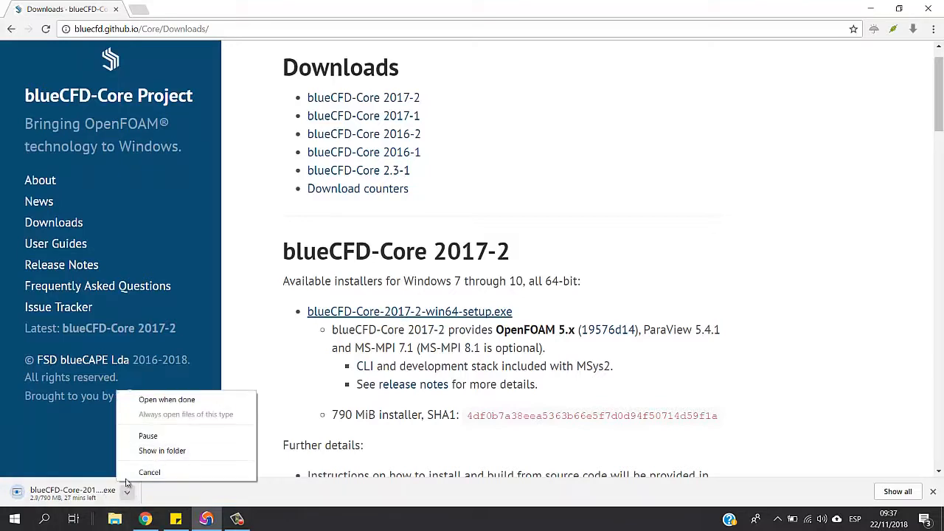
pyautogui.click(150, 478)
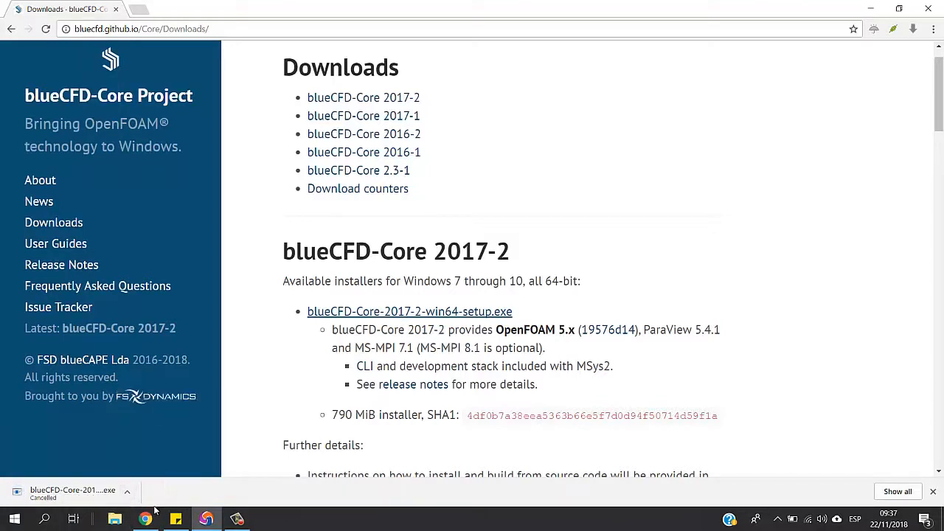
# Locate the blueCFD-Core-2017-2-win64-setup file in the Downloads folder in File Explorer and minimise the folder windows
pyautogui.click(127, 516)
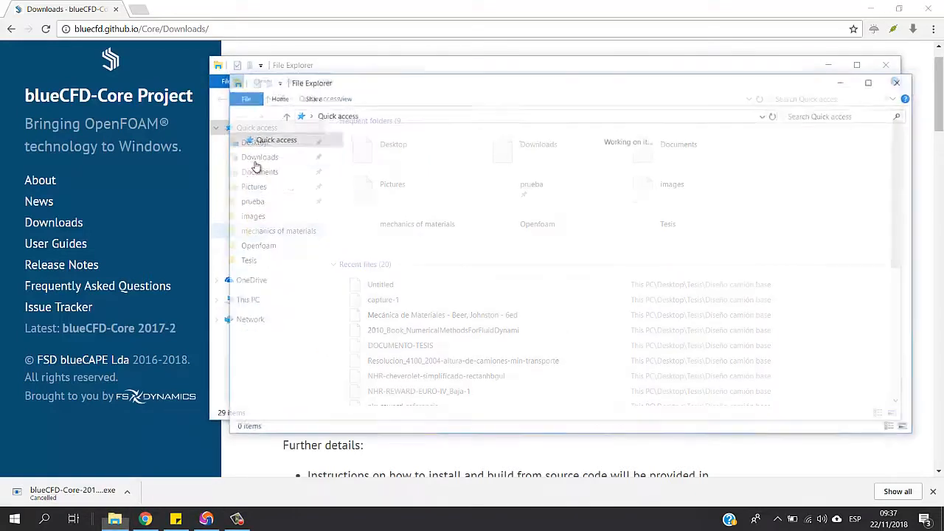
pyautogui.click(269, 158)
pyautogui.click(273, 173)
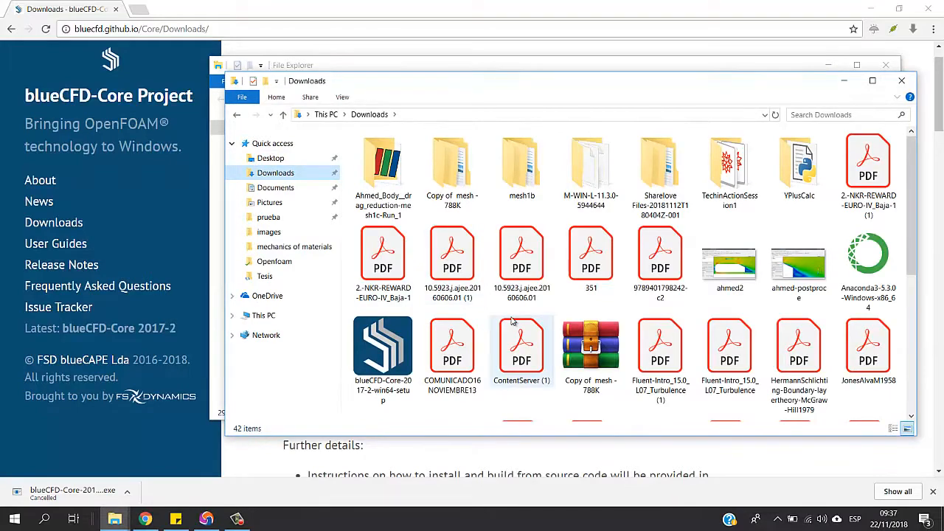
pyautogui.scroll(-5, 415, 268)
pyautogui.scroll(2, 416, 267)
pyautogui.click(402, 266)
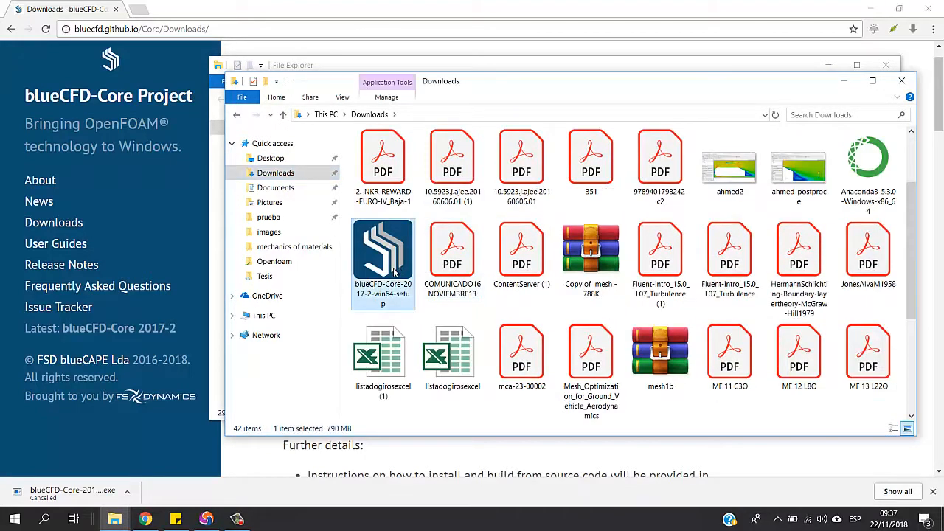
pyautogui.click(844, 81)
pyautogui.click(828, 67)
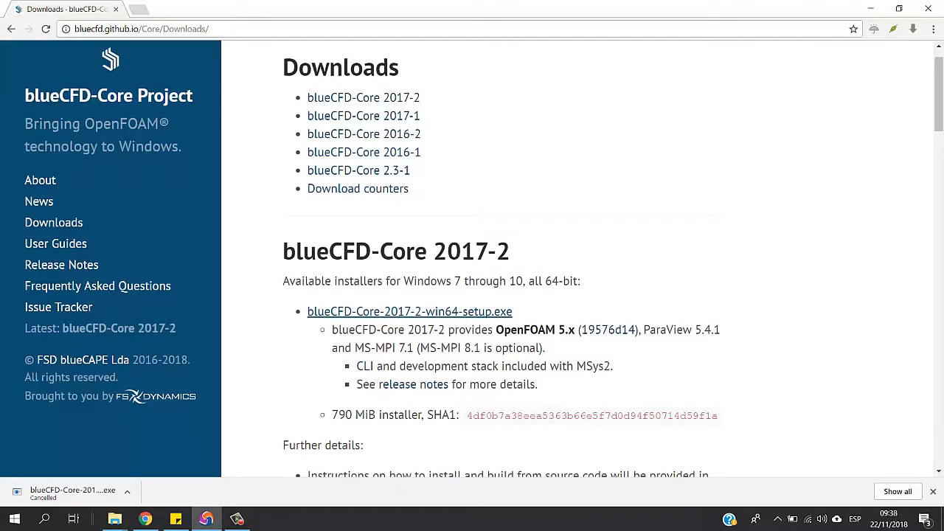
# Close the spare File Explorer window and launch blueCFD-Core-2017-2-win64-setup from the Downloads folder
pyautogui.moveTo(129, 521)
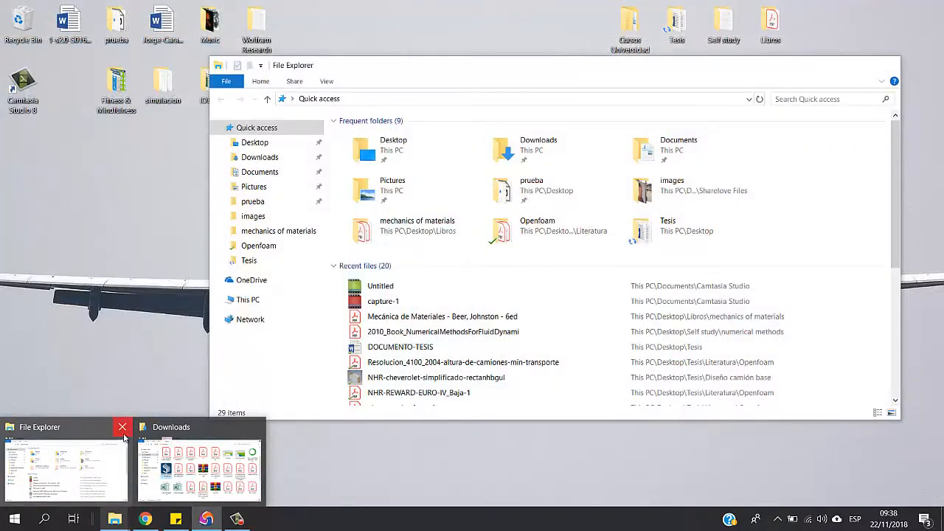
pyautogui.click(119, 427)
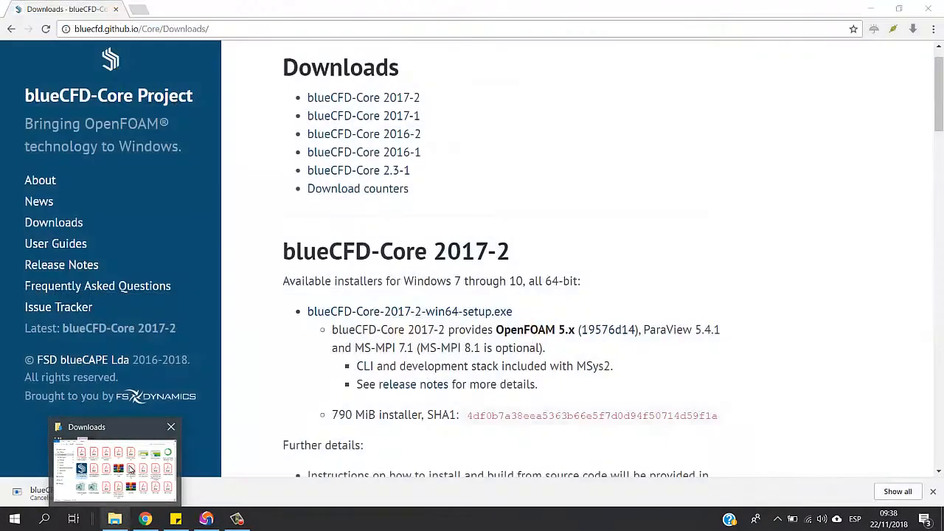
pyautogui.click(130, 469)
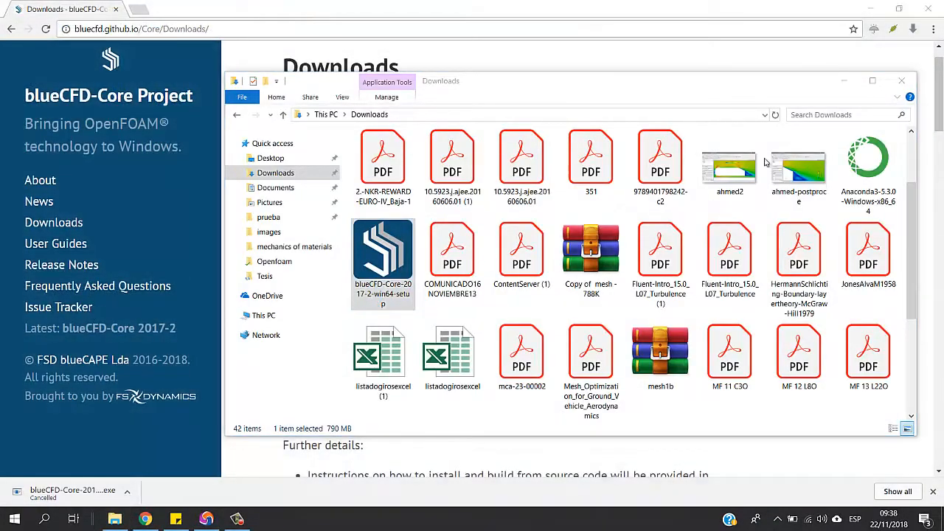
pyautogui.click(841, 80)
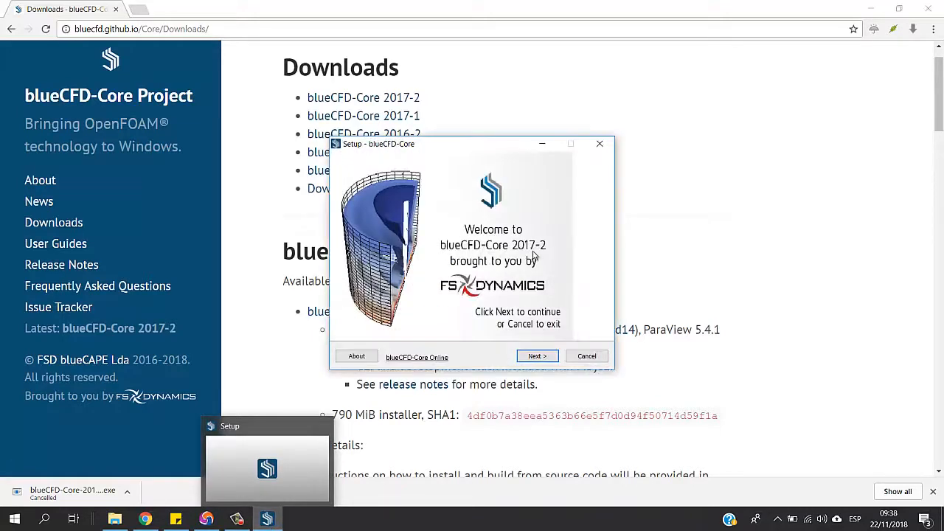
# Accept the blueCFD-Core license agreement and continue to the component selection, keeping the default destination
pyautogui.click(537, 357)
pyautogui.click(537, 357)
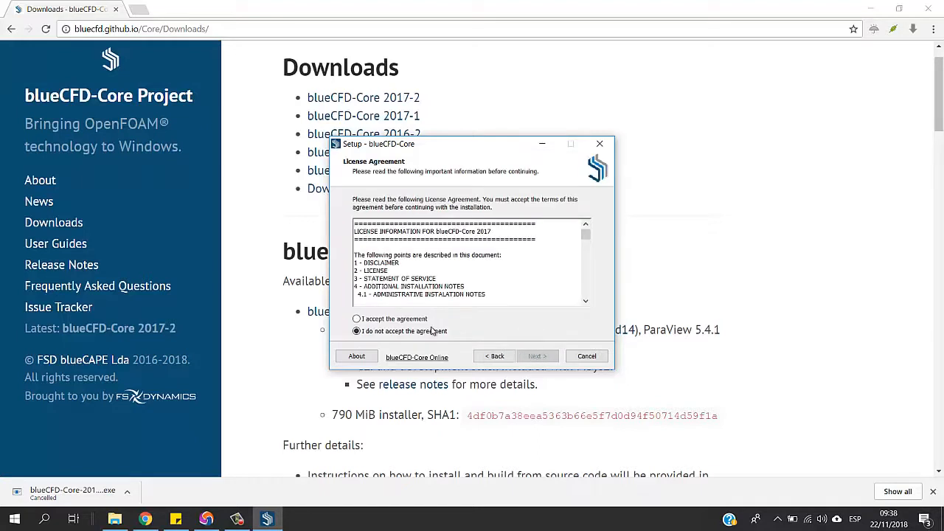
pyautogui.click(412, 320)
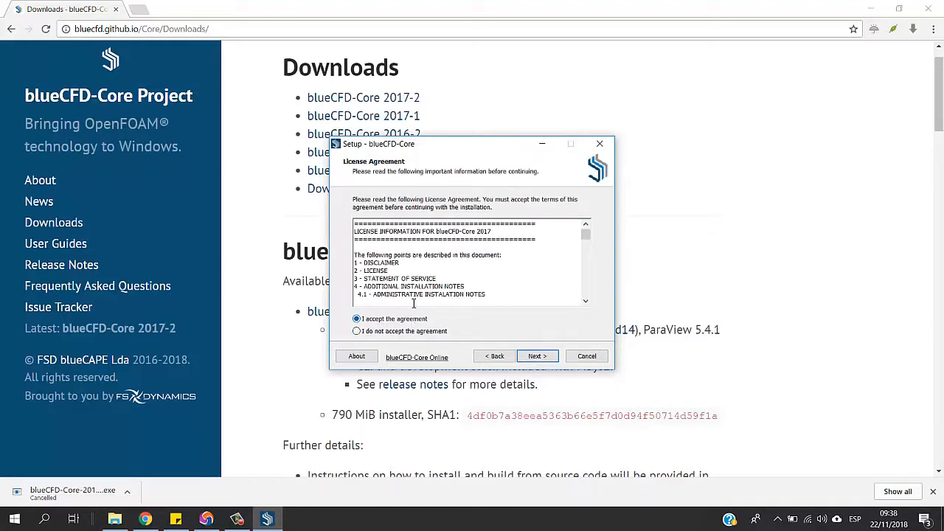
pyautogui.click(536, 357)
pyautogui.click(537, 357)
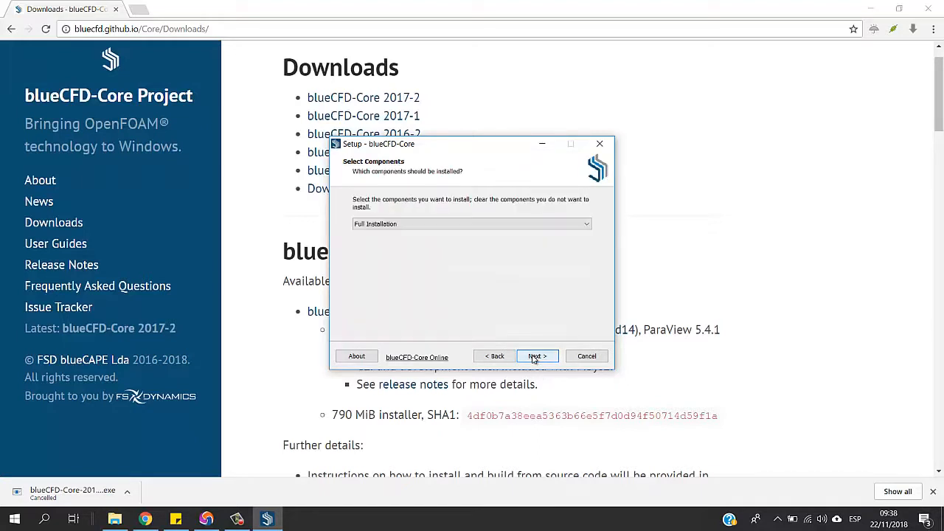
# Start the Full Installation of blueCFD-Core in C:\Program Files\blueCFD-Core-2017, and cancel it by exiting the setup
pyautogui.click(536, 357)
pyautogui.click(536, 357)
pyautogui.click(536, 357)
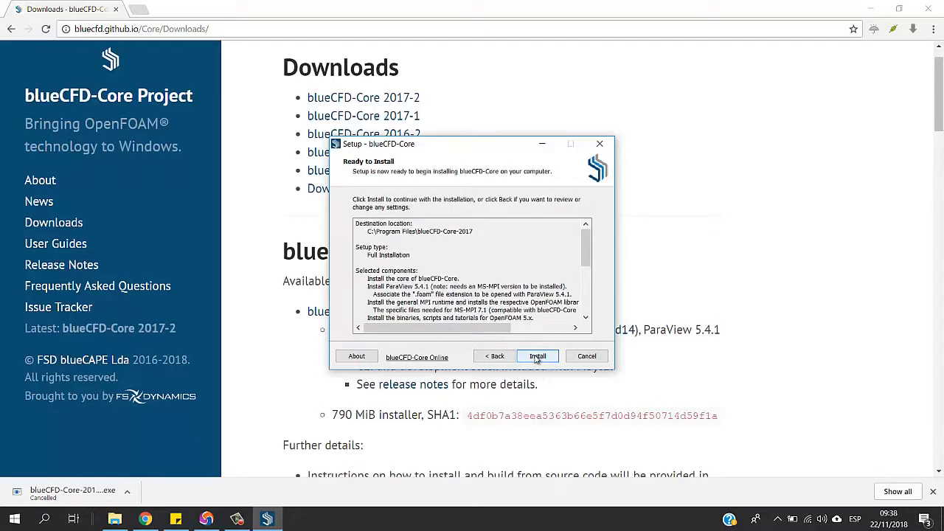
pyautogui.click(536, 357)
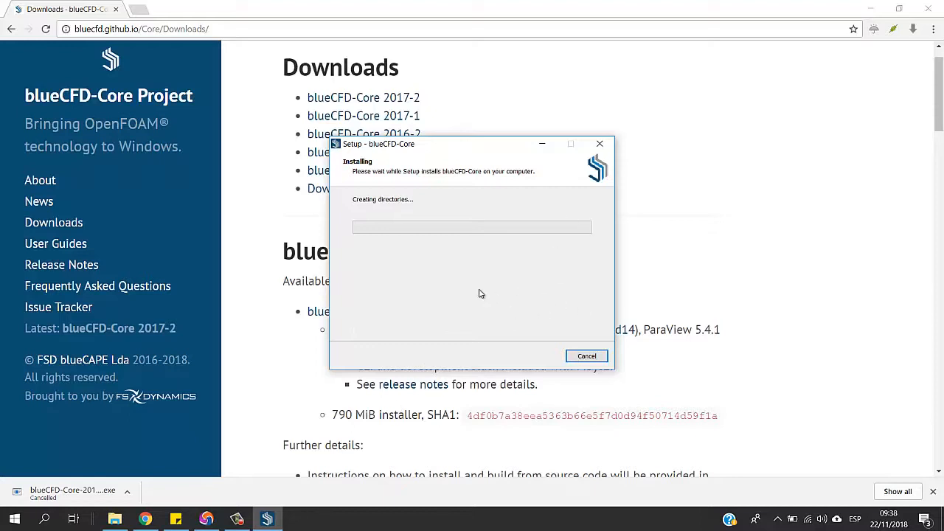
pyautogui.click(587, 357)
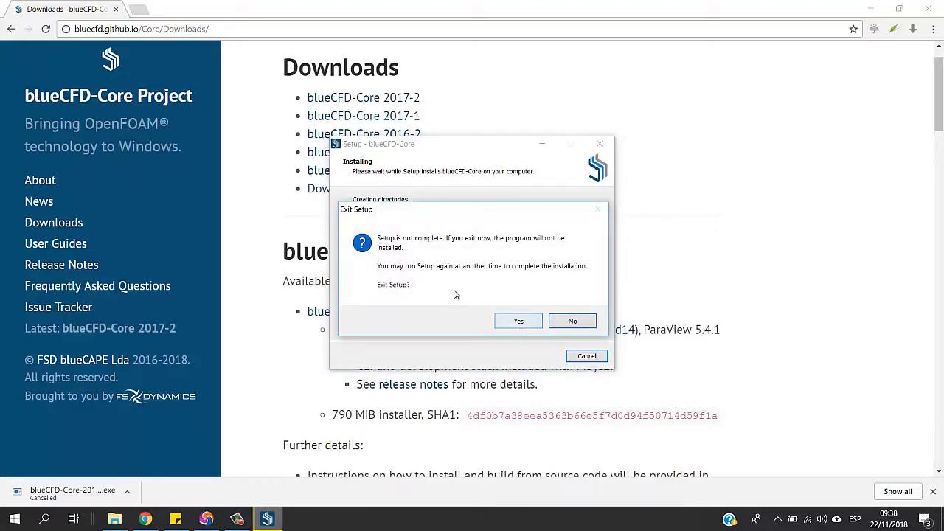
pyautogui.click(518, 322)
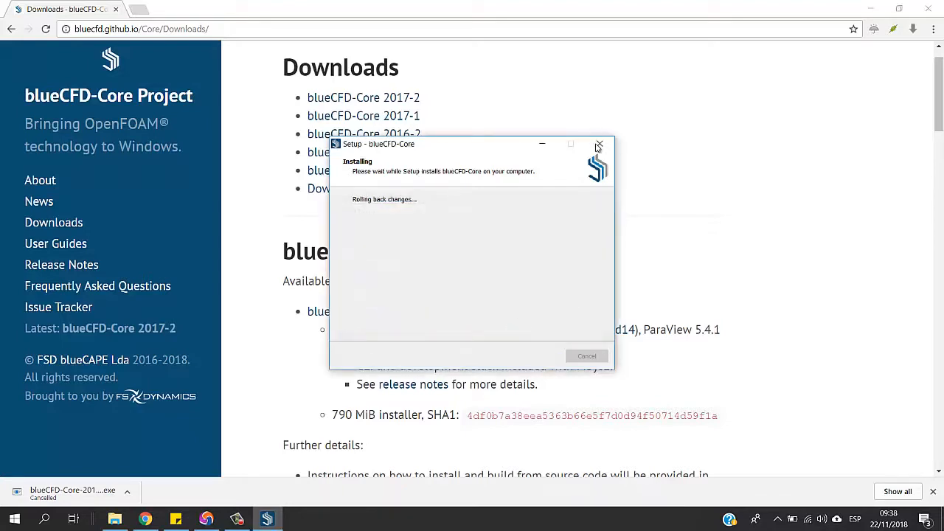
# Open the blueCFD-Core folder from the installed blueCFD-Core 2017 program group
pyautogui.click(14, 519)
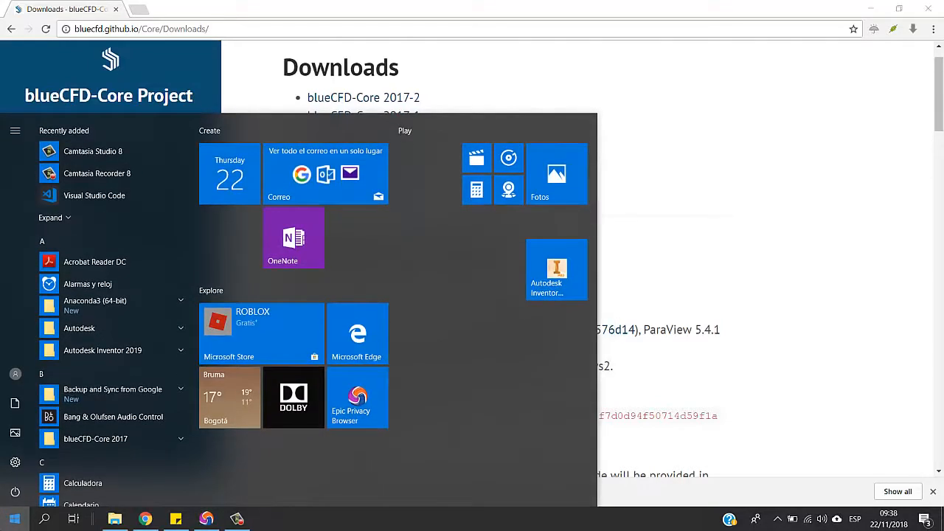
pyautogui.click(14, 518)
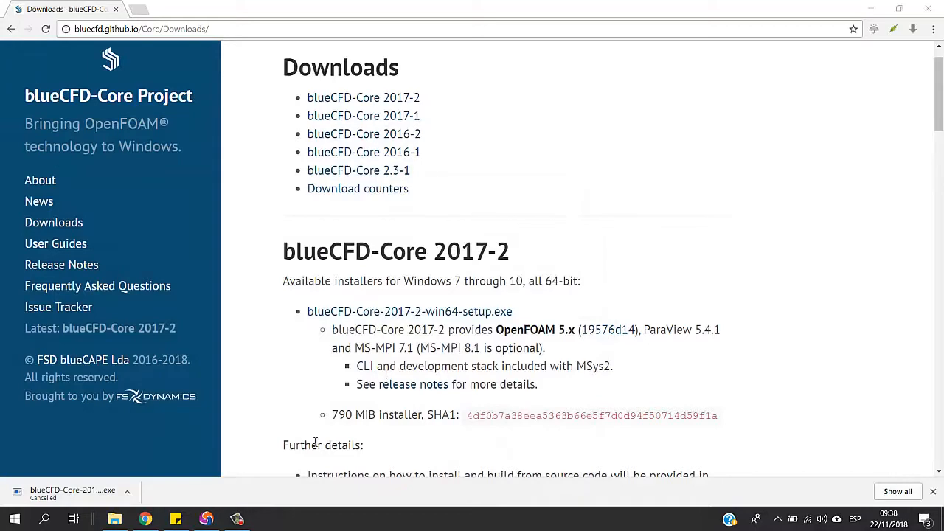
pyautogui.click(14, 518)
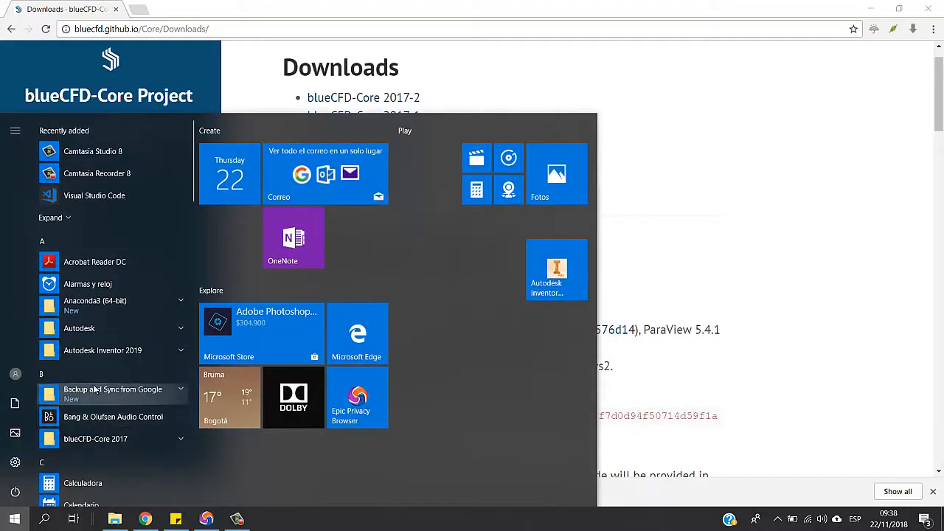
pyautogui.click(171, 435)
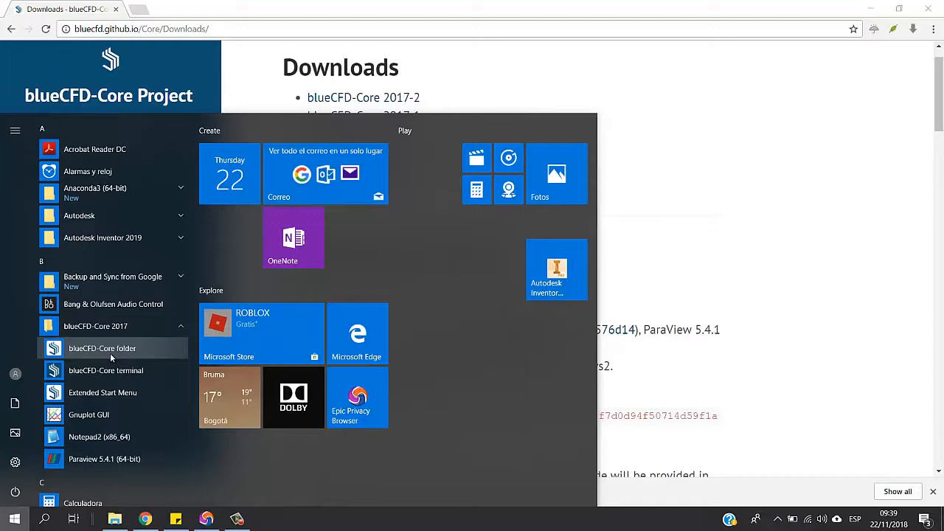
pyautogui.click(119, 352)
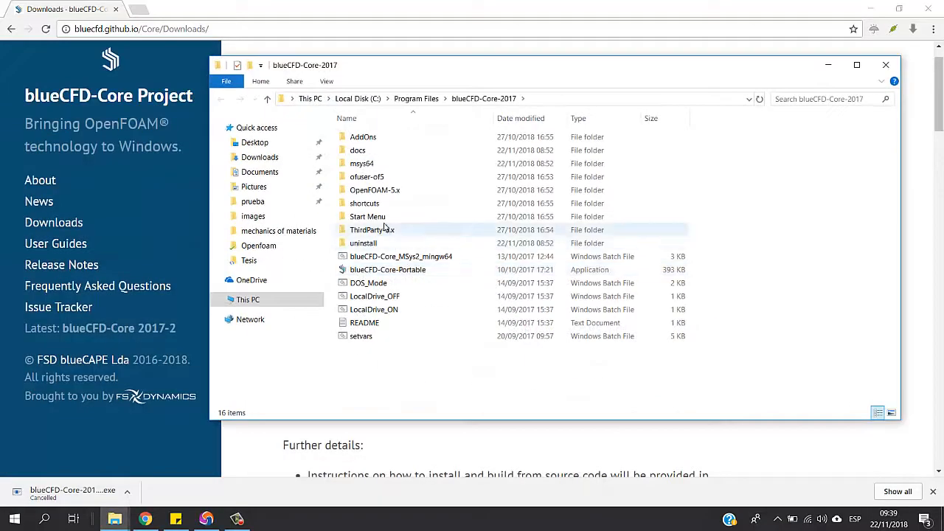
# Look inside the tutorials folder of OpenFOAM-5.x and return to the OpenFOAM-5.x folder
pyautogui.doubleClick(385, 192)
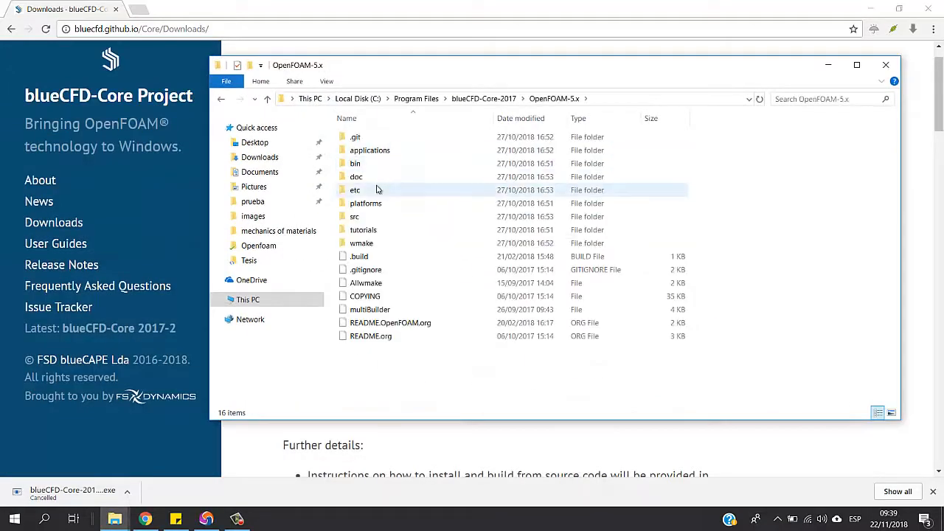
pyautogui.doubleClick(371, 230)
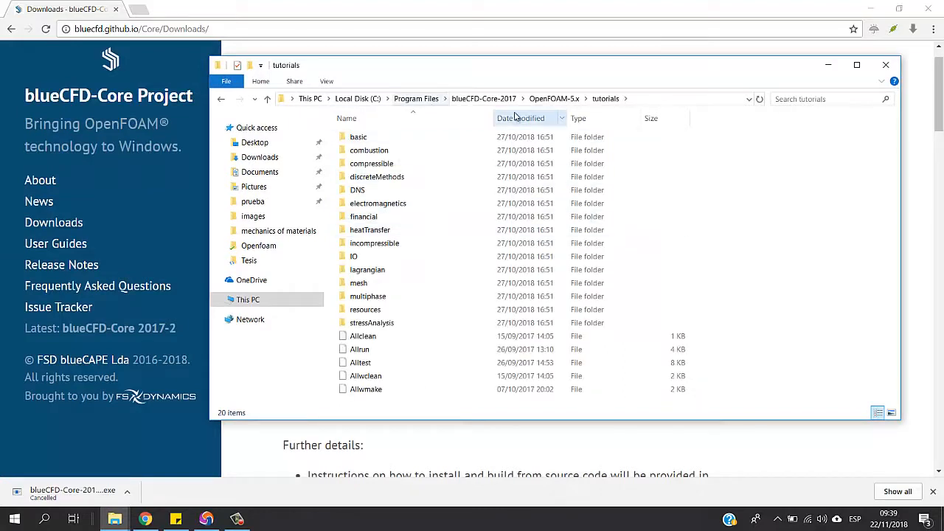
pyautogui.click(548, 98)
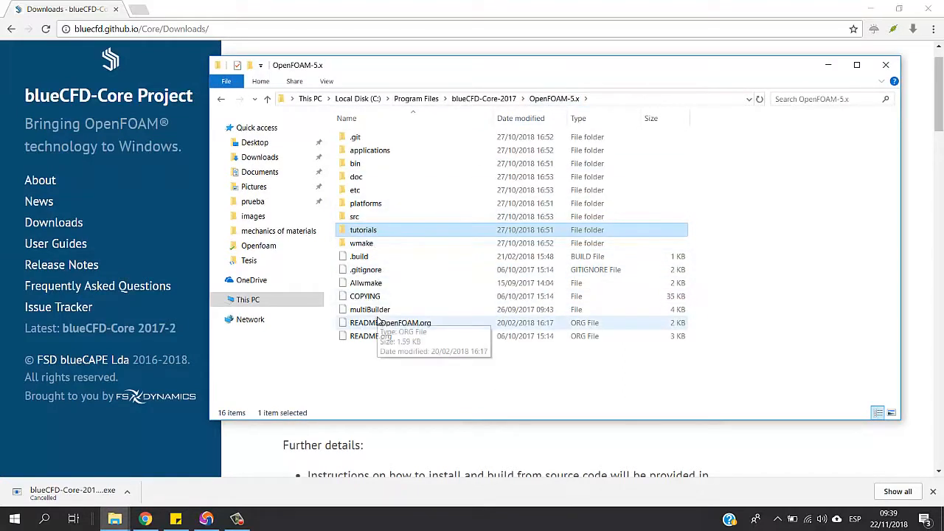
# Launch the blueCFD-Core terminal from the blueCFD-Core 2017 program group and move its window before returning to the browser
pyautogui.click(14, 519)
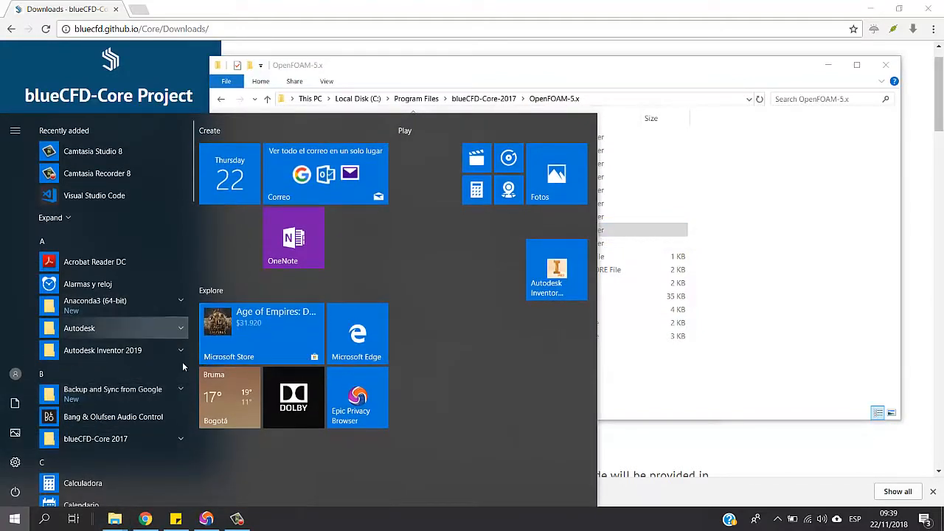
pyautogui.scroll(-5, 186, 440)
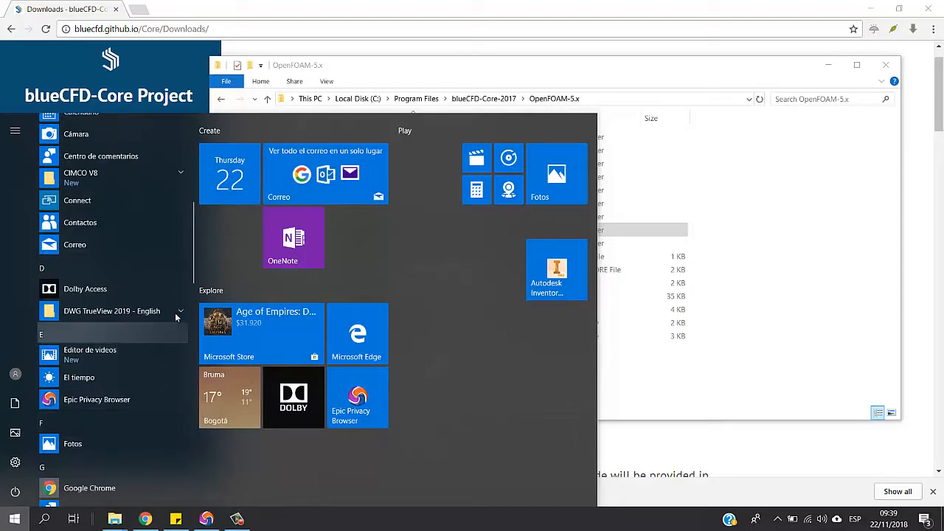
pyautogui.scroll(5, 174, 298)
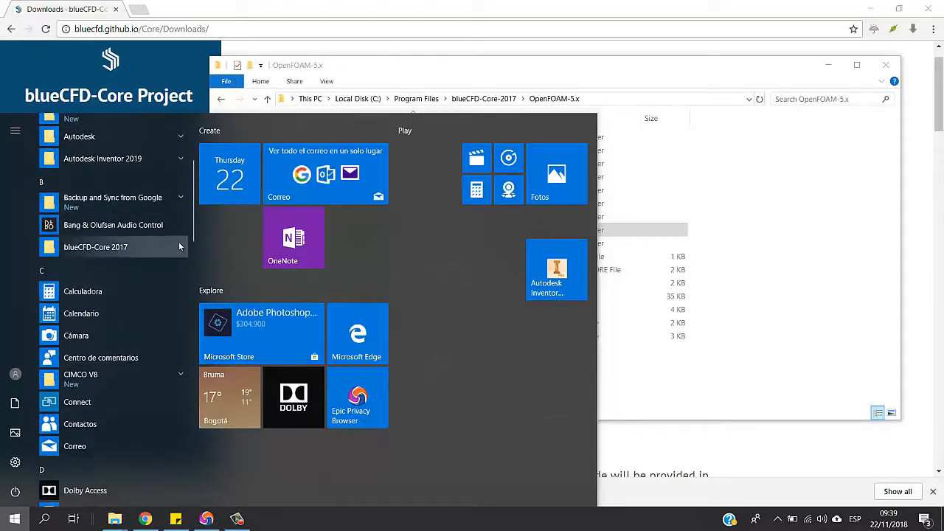
pyautogui.click(179, 246)
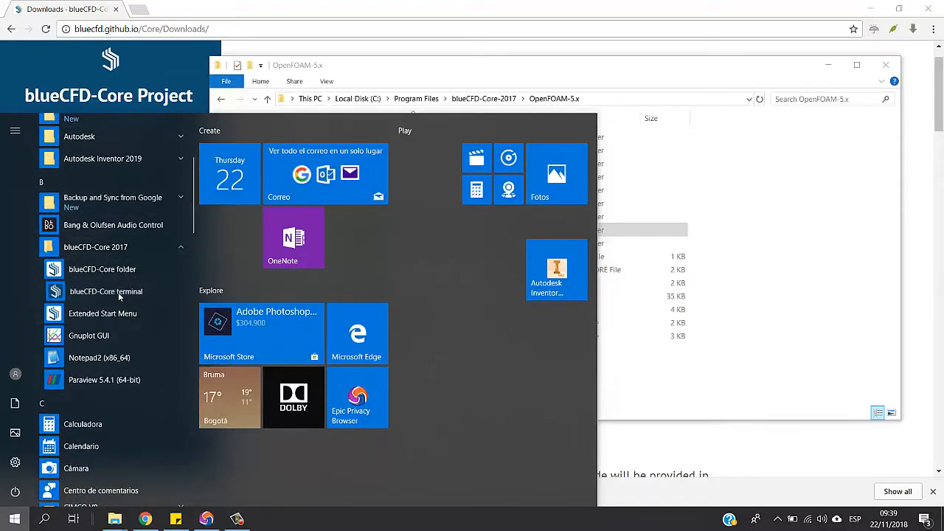
pyautogui.click(118, 291)
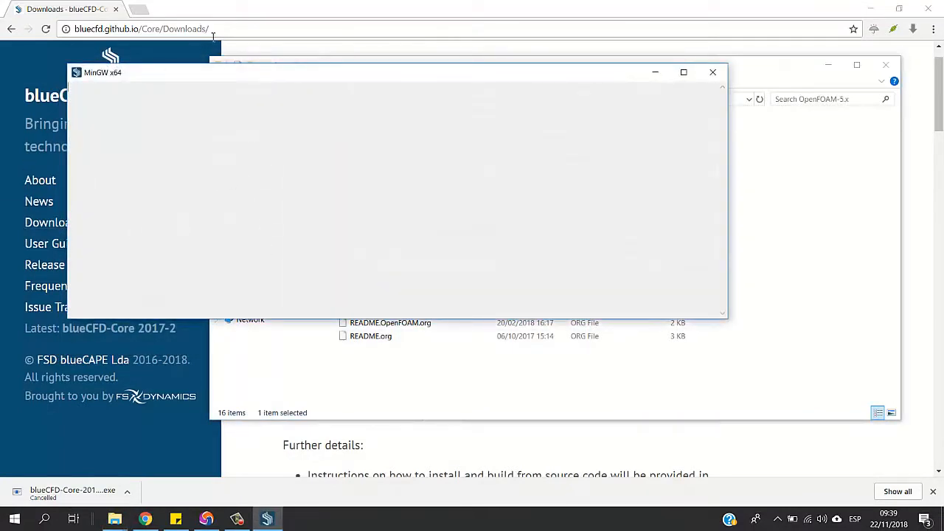
pyautogui.moveTo(191, 76); pyautogui.dragTo(247, 109)
pyautogui.click(521, 426)
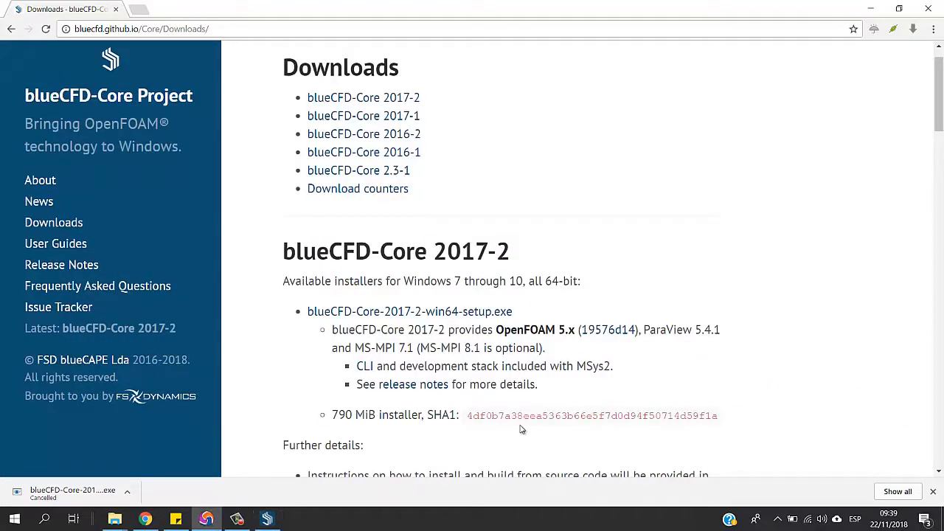
# Bring back the OpenFOAM-5.x folder window and open tutorials > incompressible > simpleFoam
pyautogui.moveTo(117, 519)
pyautogui.click(149, 491)
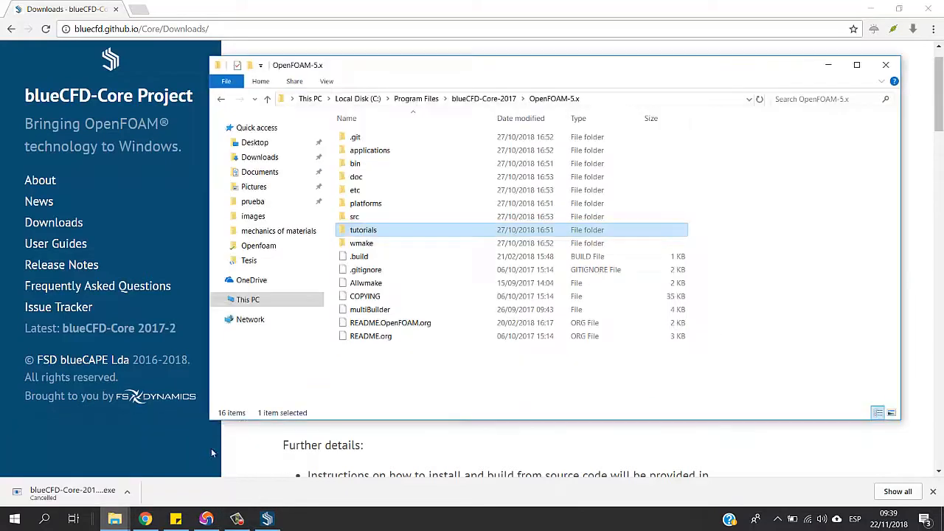
pyautogui.doubleClick(351, 232)
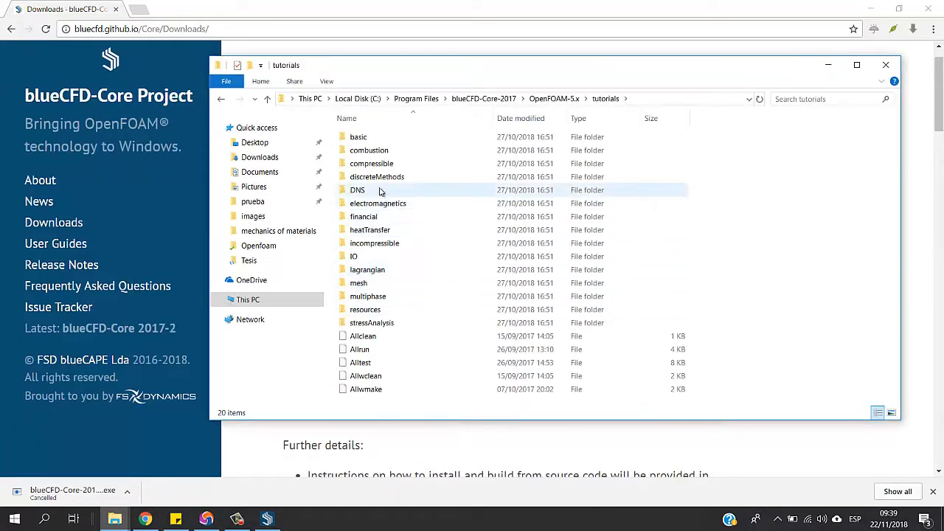
pyautogui.click(394, 249)
pyautogui.doubleClick(394, 249)
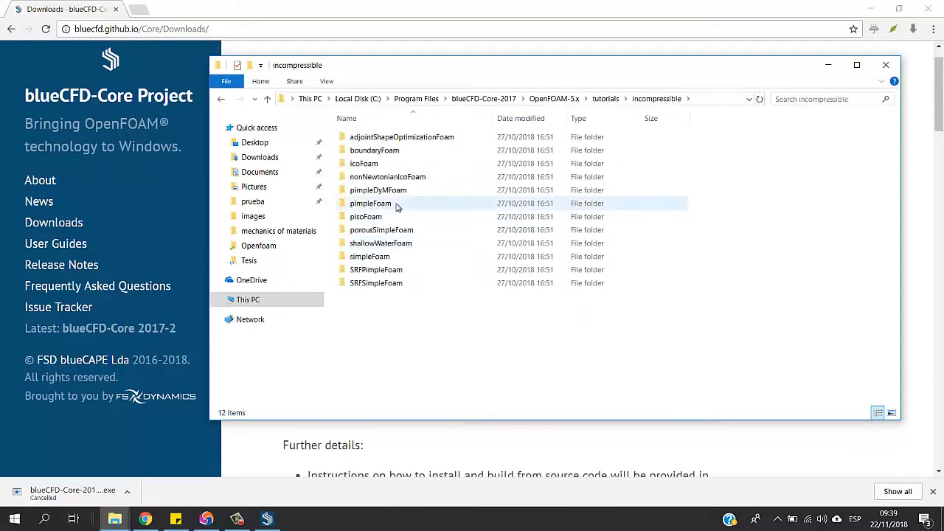
pyautogui.doubleClick(375, 257)
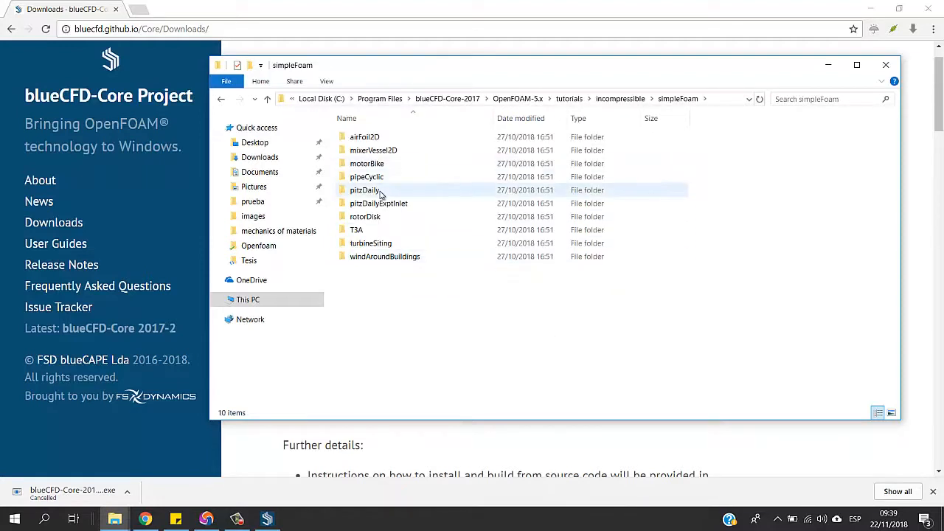
# Look inside the pipeCyclic and motorBike case folders and return to the simpleFoam folder
pyautogui.doubleClick(374, 175)
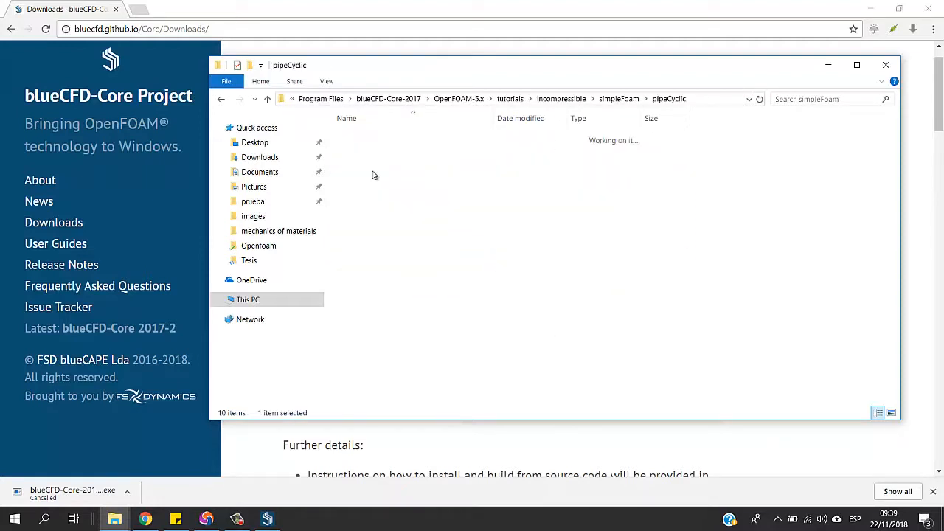
pyautogui.press('BackSpace')
pyautogui.doubleClick(378, 164)
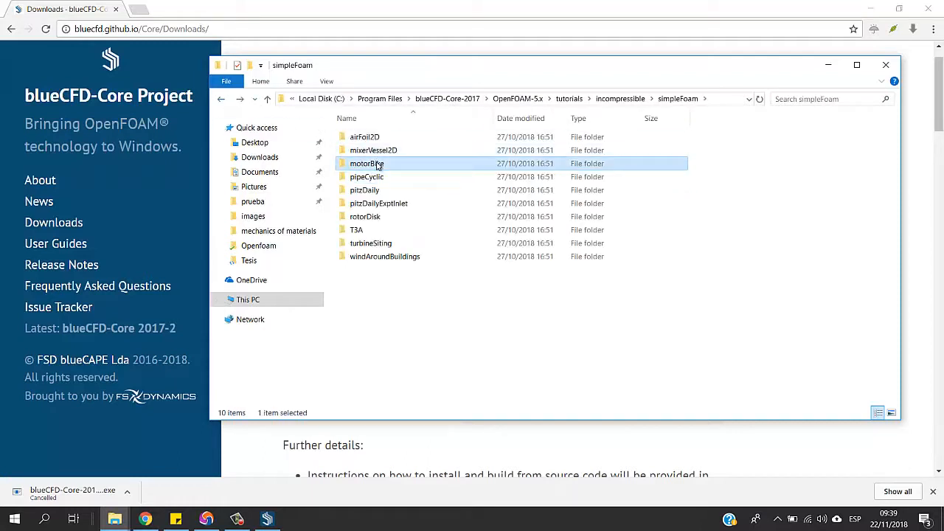
pyautogui.rightClick(382, 242)
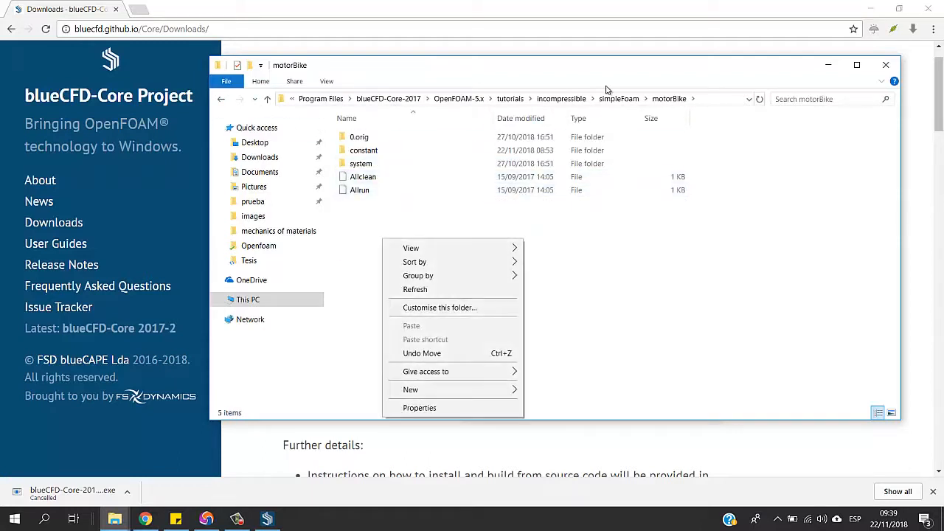
pyautogui.click(618, 98)
pyautogui.click(618, 98)
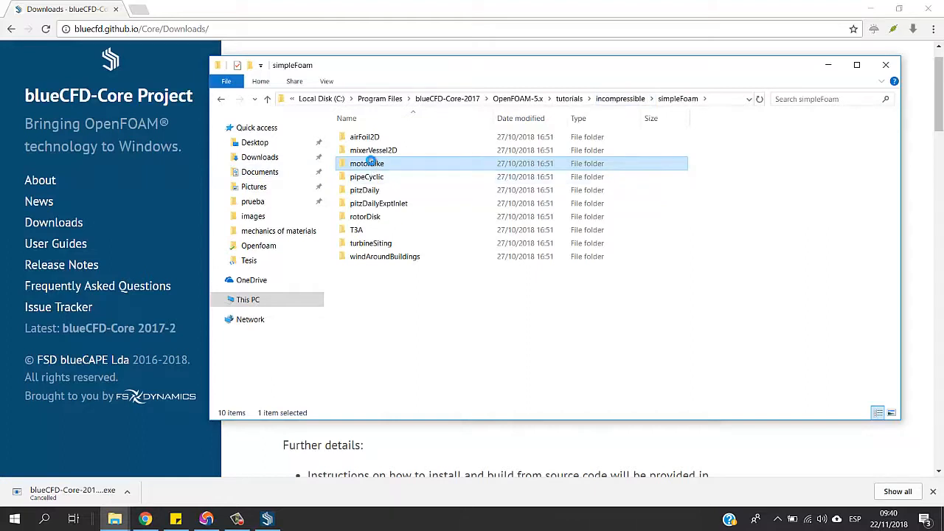
# Open the motorBike case folder in the blueCFD-Core terminal (2017) and move the terminal clear of the folder list
pyautogui.rightClick(371, 162)
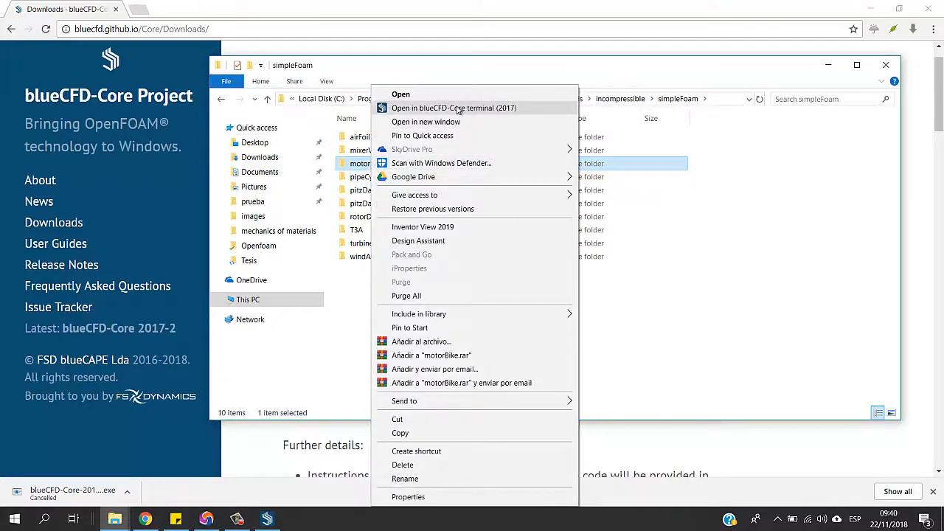
pyautogui.click(453, 109)
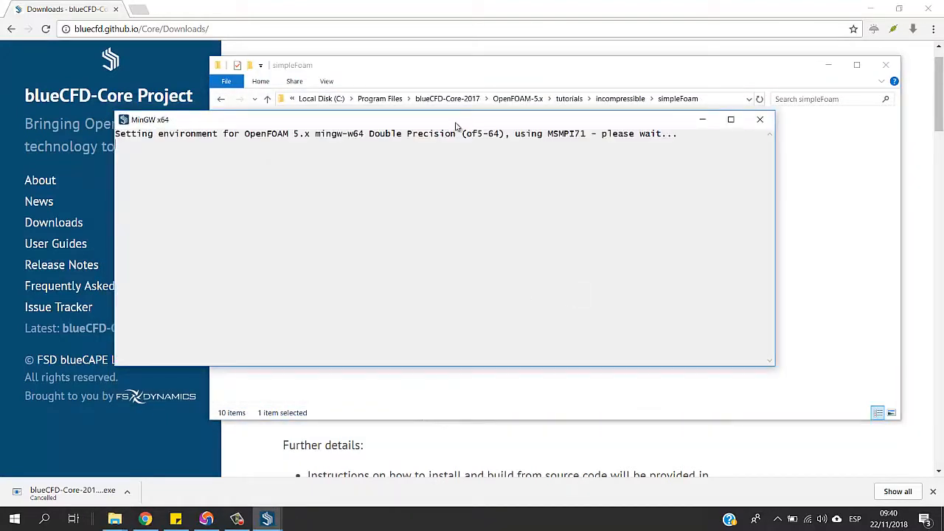
pyautogui.moveTo(455, 124); pyautogui.dragTo(587, 216)
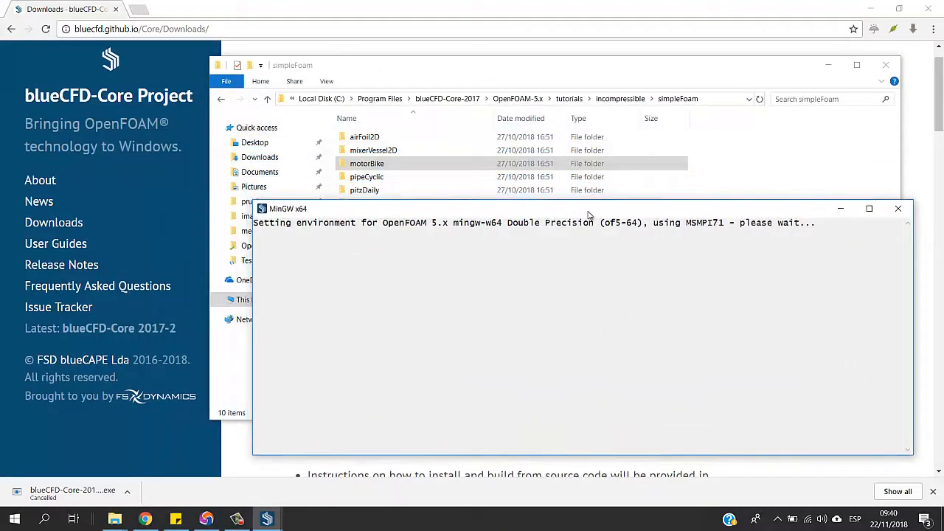
# Open the motorBike folder in File Explorer and list the same folder's contents in the terminal with ls
pyautogui.click(373, 166)
pyautogui.doubleClick(372, 167)
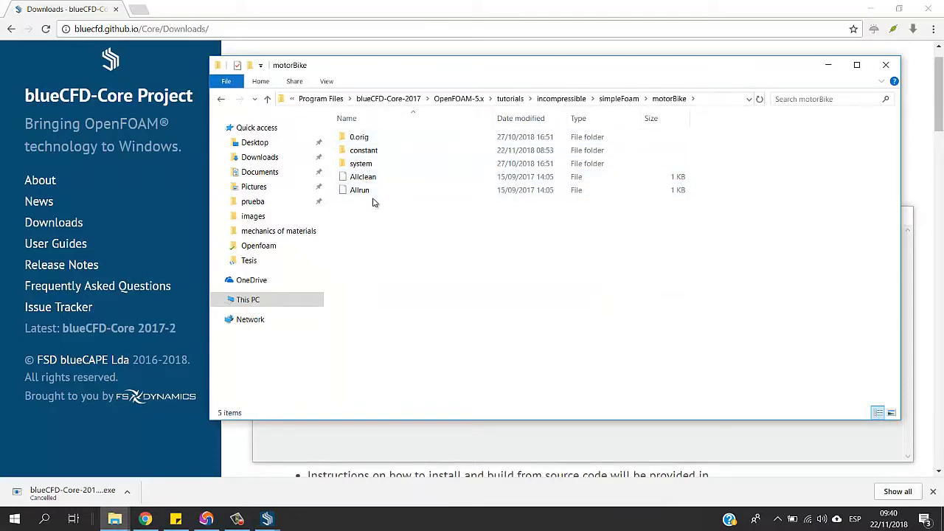
pyautogui.click(465, 444)
pyautogui.write('ls')
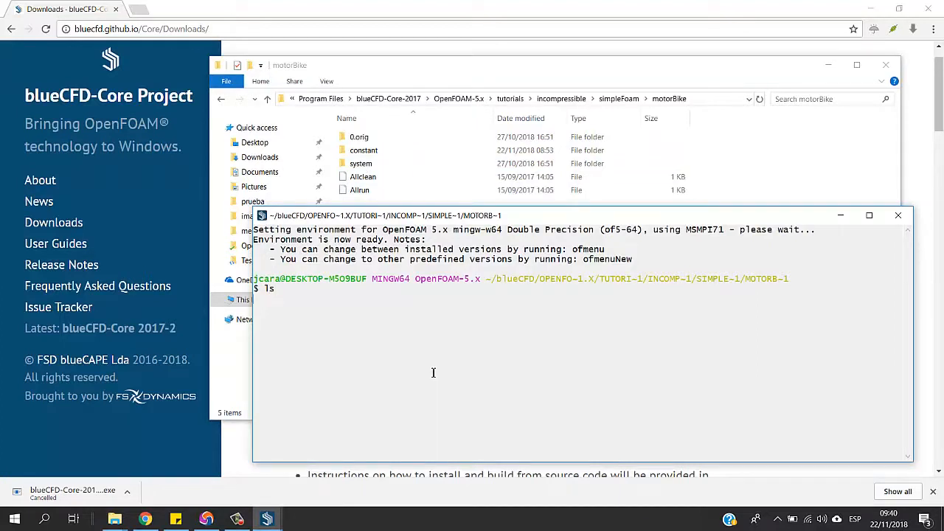
pyautogui.press('Return')
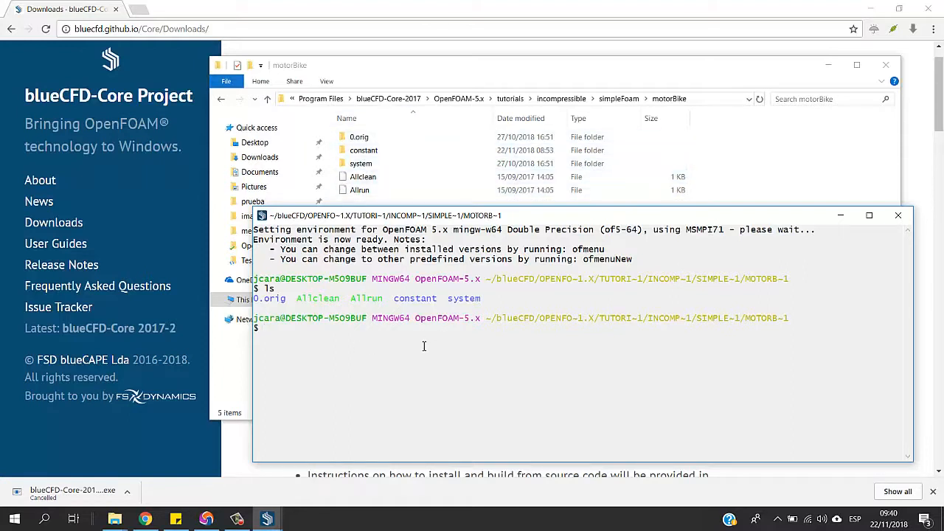
# Run blockMesh in the terminal to generate the motorBike case's mesh
pyautogui.write('blockMesnh')
pyautogui.press('BackSpace')
pyautogui.press('BackSpace')
pyautogui.write('nhh')
pyautogui.press('BackSpace')
pyautogui.press('BackSpace')
pyautogui.write('h')
pyautogui.press('Return')
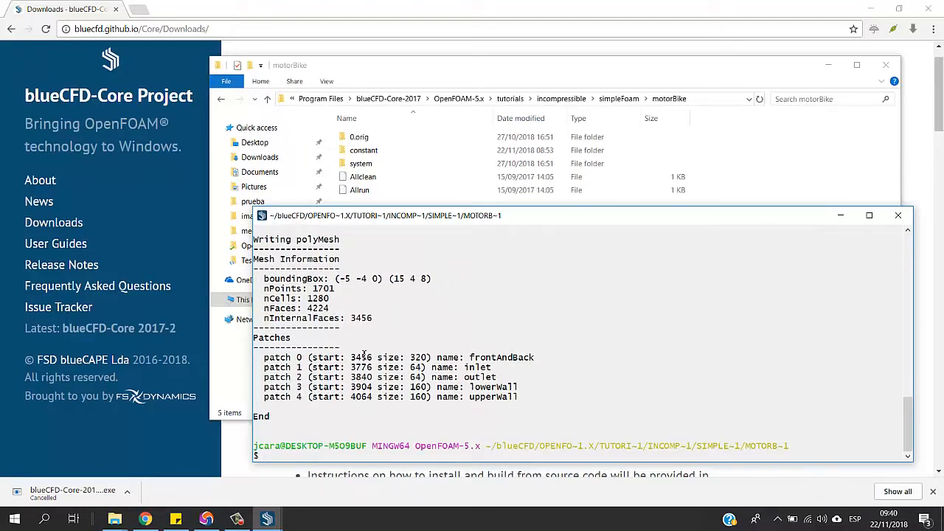
# Run the simpleFoam solver on the motorBike case in the terminal
pyautogui.write('simpleFoam')
pyautogui.press('Return')
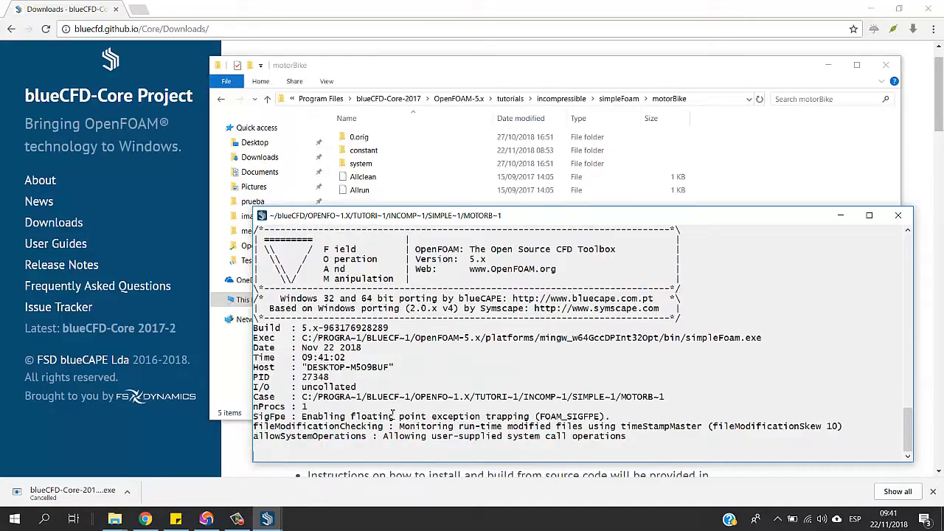
# Highlight the simpleFoam command and its OpenFOAM header in the terminal and review the solver output
pyautogui.scroll(10, 374, 253)
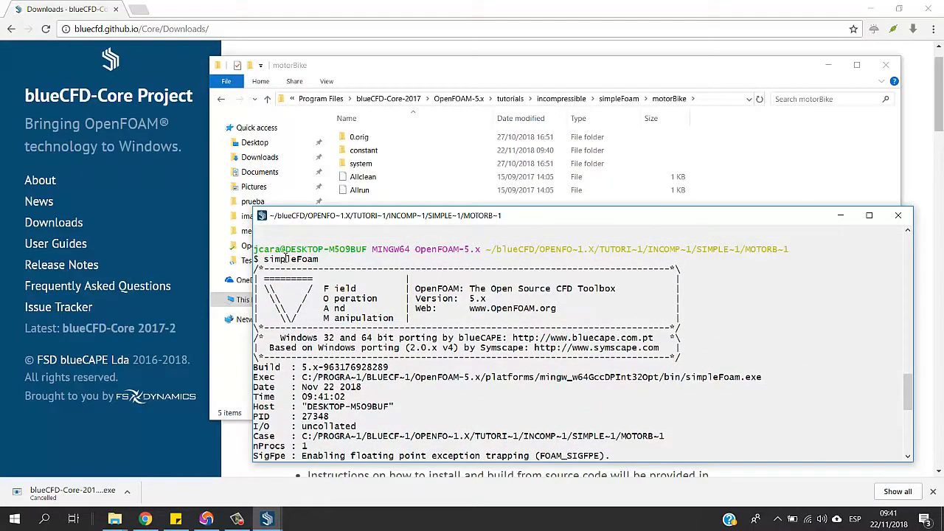
pyautogui.moveTo(264, 259); pyautogui.dragTo(666, 358)
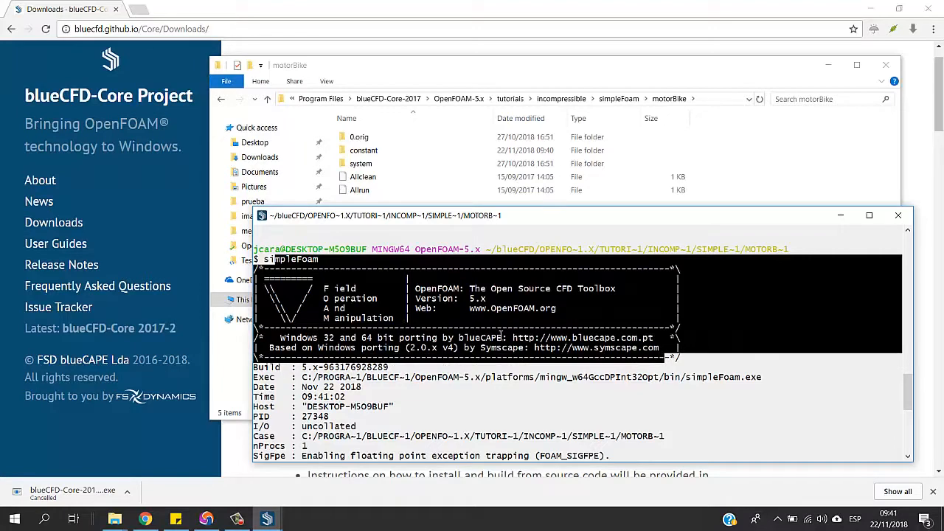
pyautogui.scroll(-1, 487, 347)
pyautogui.scroll(2, 495, 361)
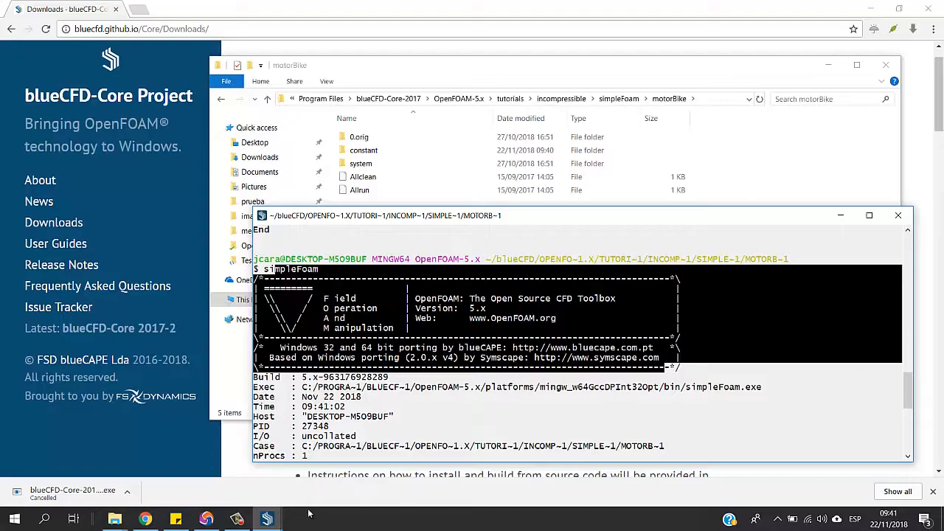
pyautogui.click(236, 519)
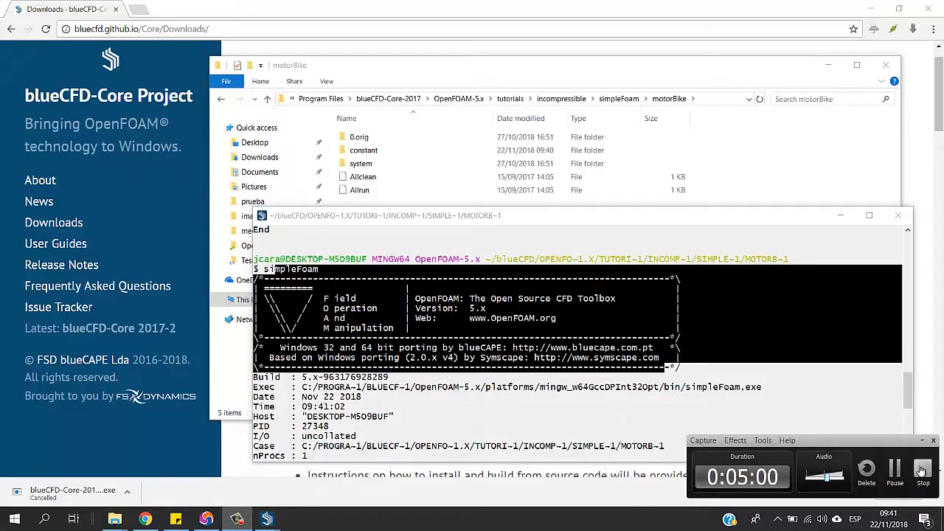